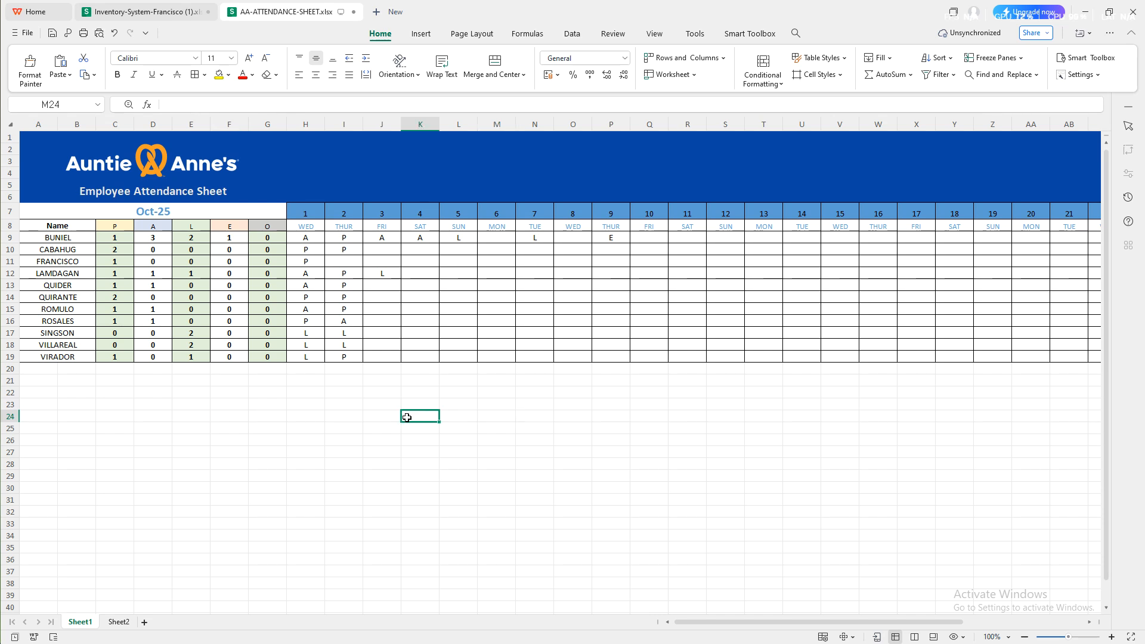
click(245, 410)
click(381, 404)
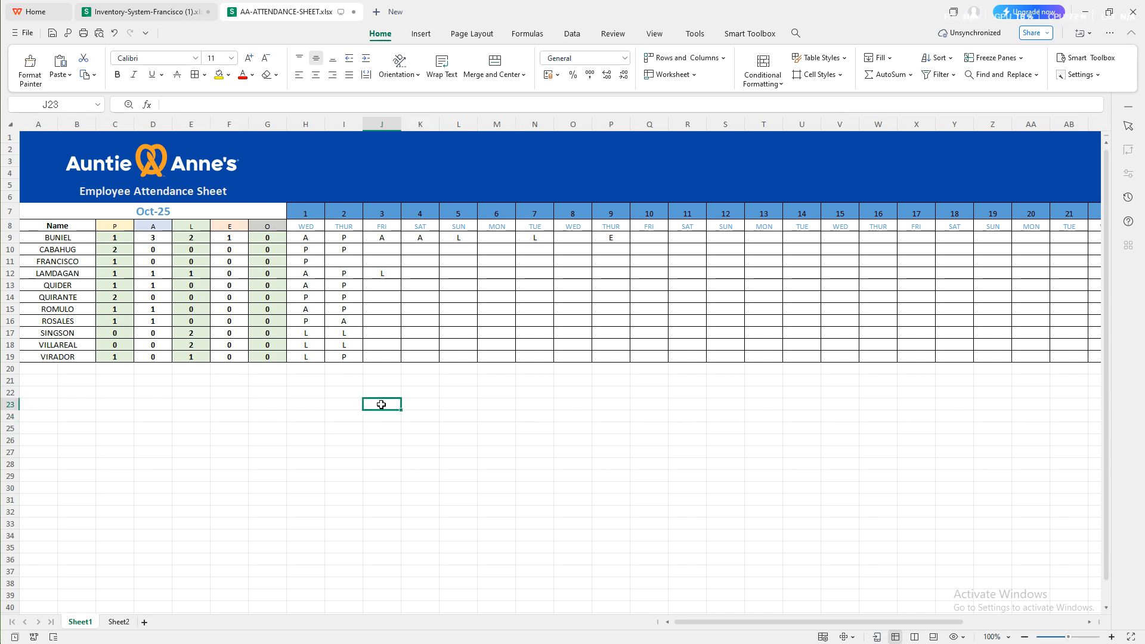
click(359, 403)
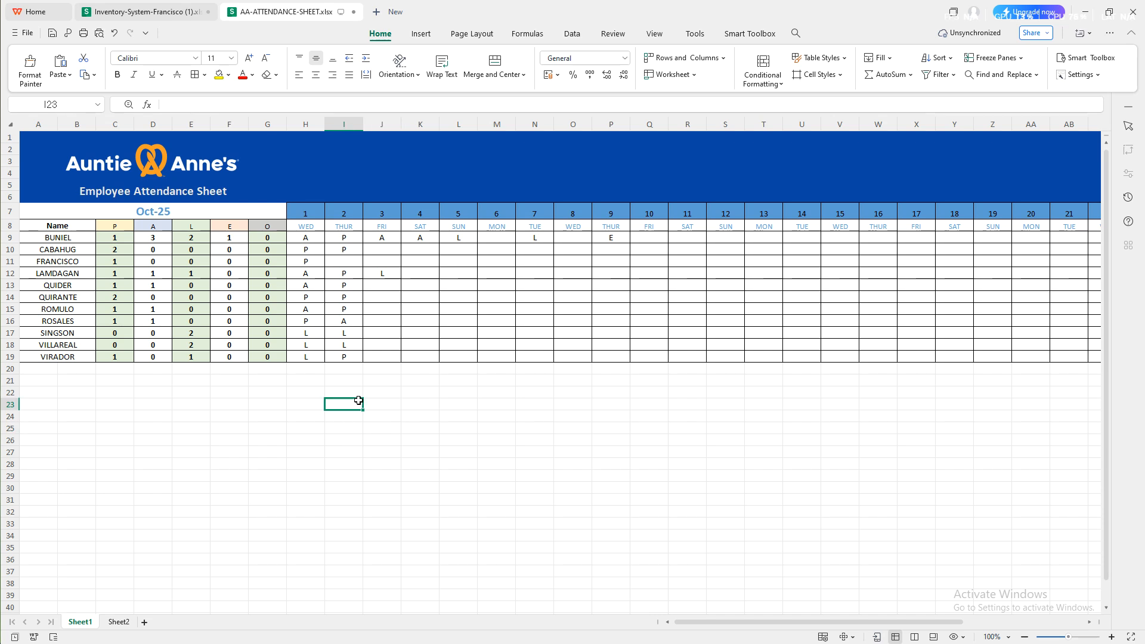
click(240, 417)
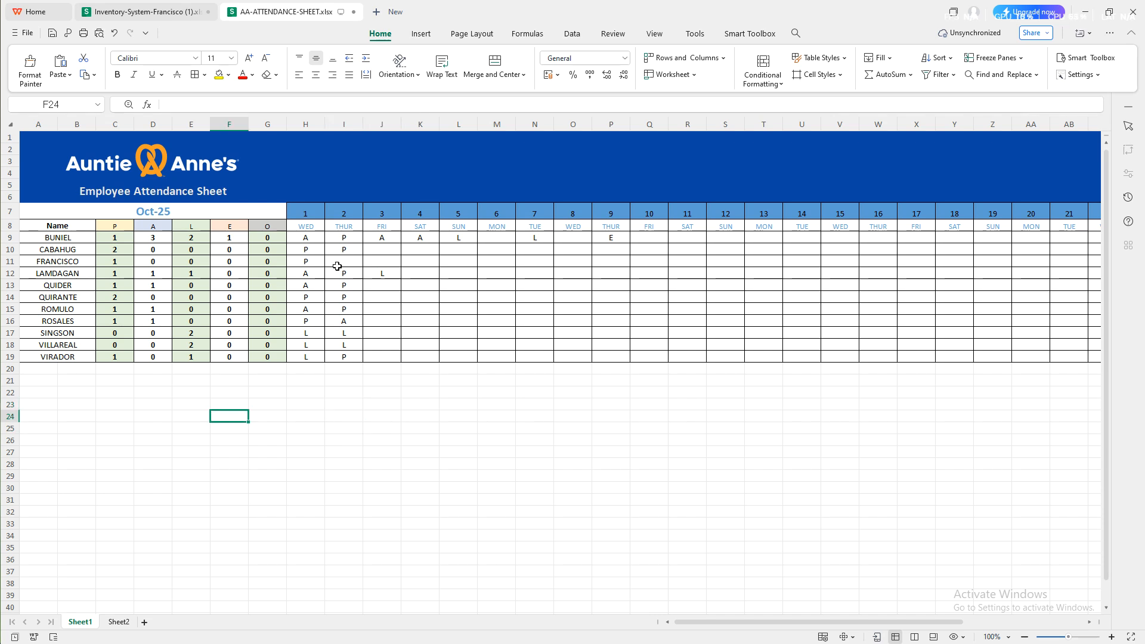
Examine the month heading in A7 and the day numbers and weekdays in rows 7 and 8 through the end of the month
click(180, 216)
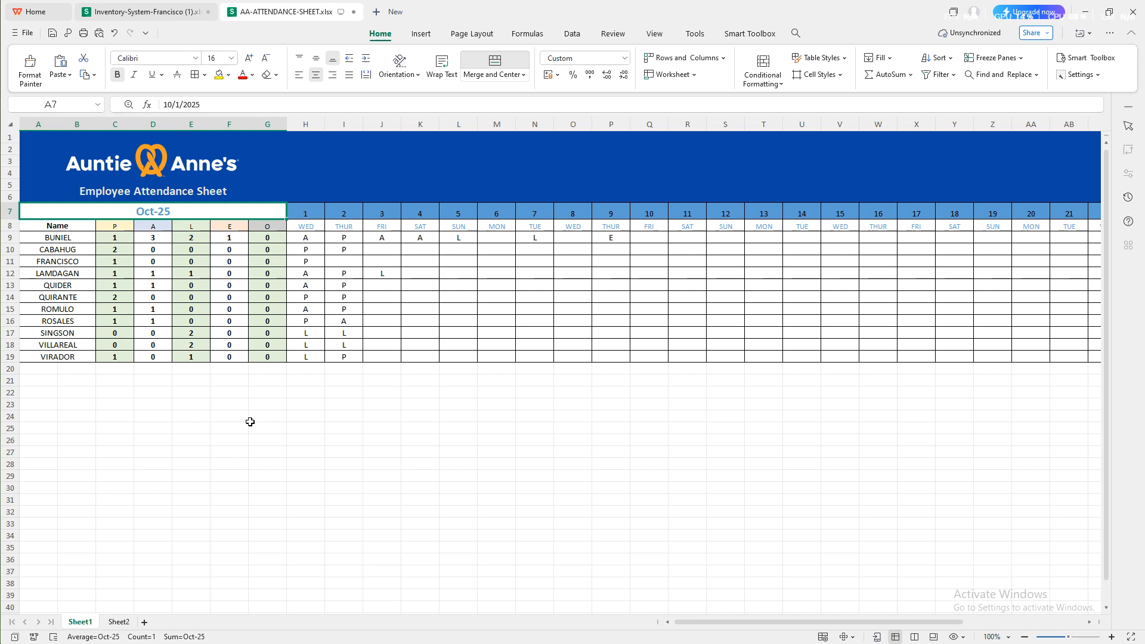
click(287, 406)
click(318, 219)
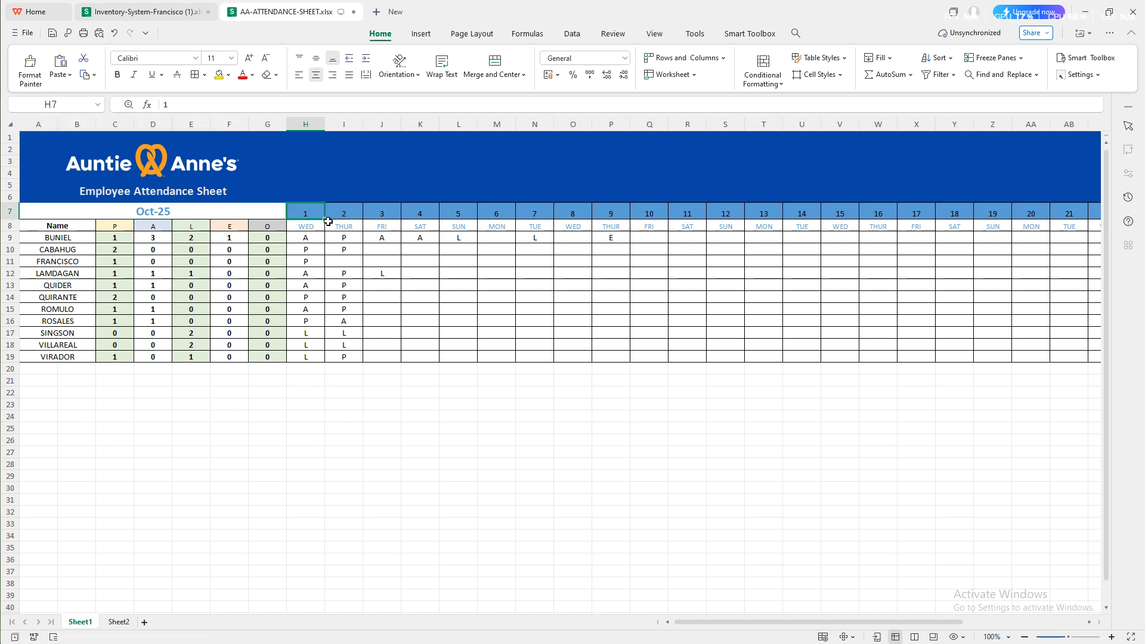
click(318, 226)
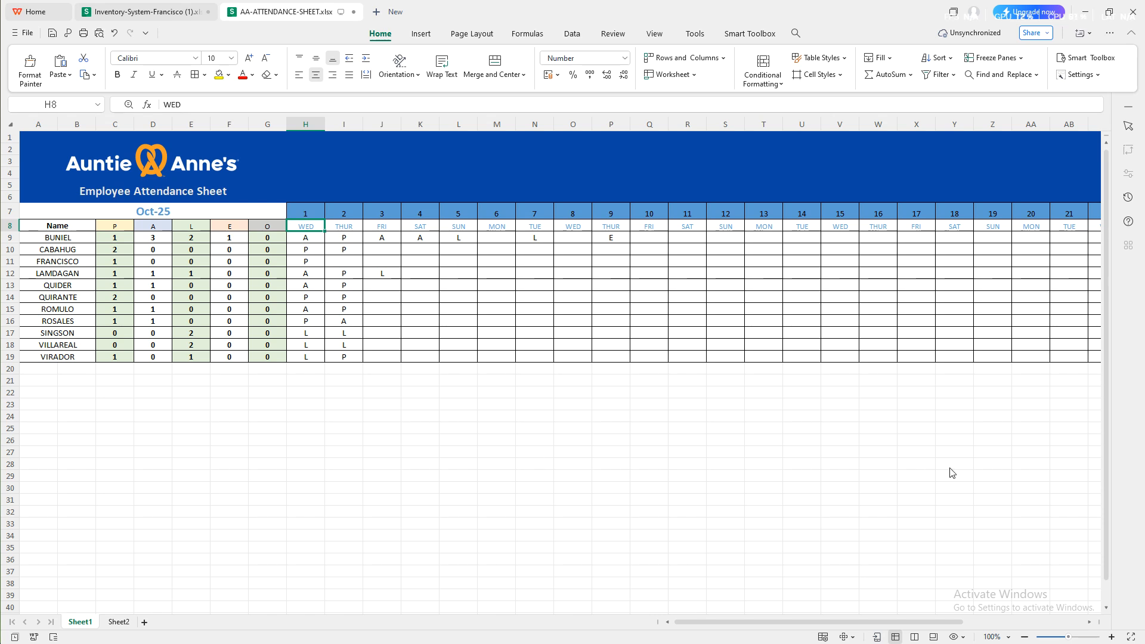
click(311, 218)
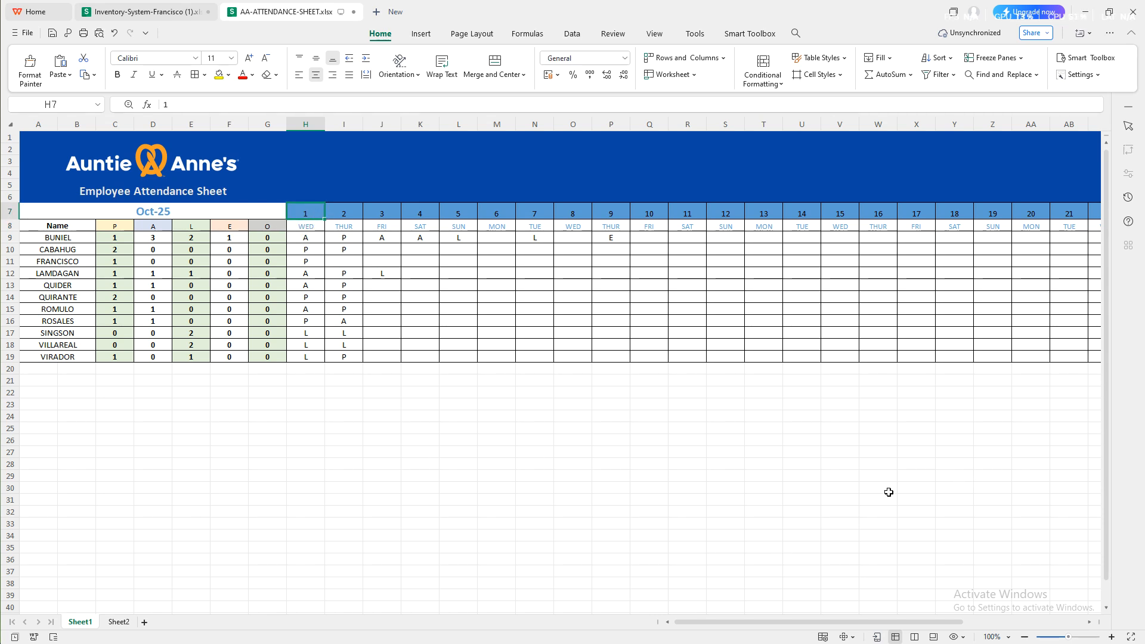
drag(915, 622, 1031, 624)
click(1003, 216)
click(1000, 228)
drag(839, 625, 672, 630)
click(422, 432)
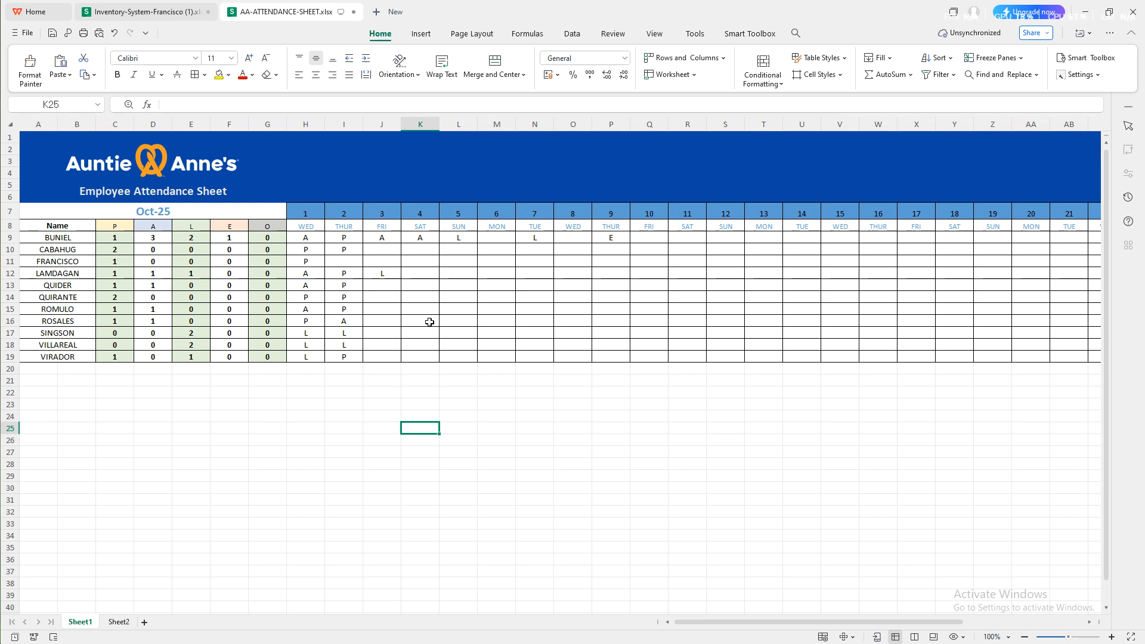
Mark the row 9 employee as A for day 6 in cell M9
click(480, 239)
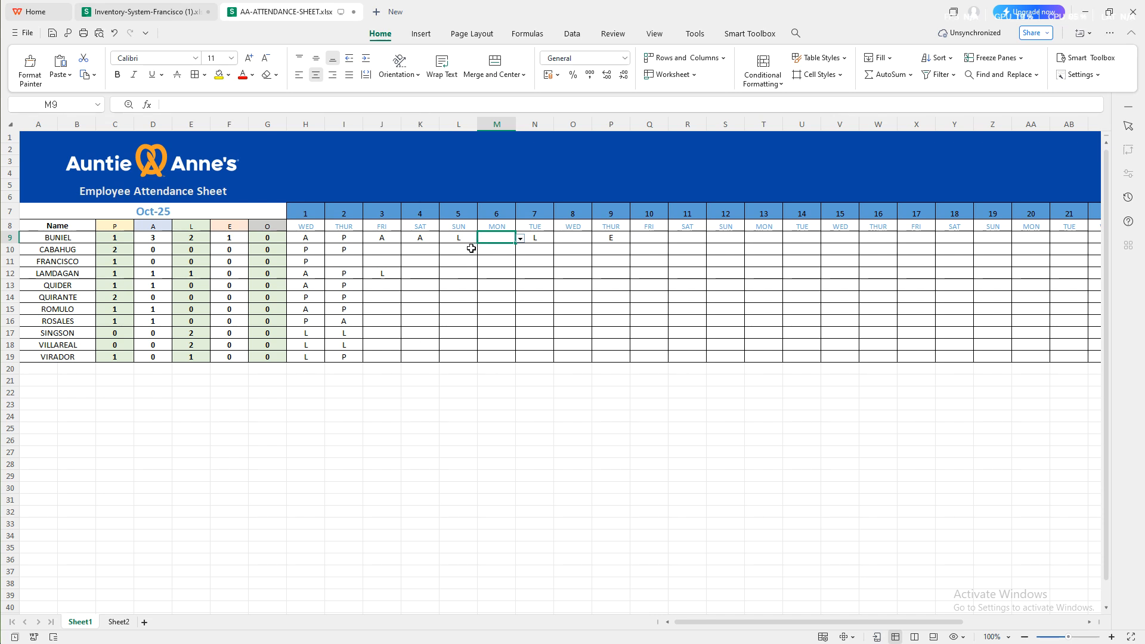
click(56, 239)
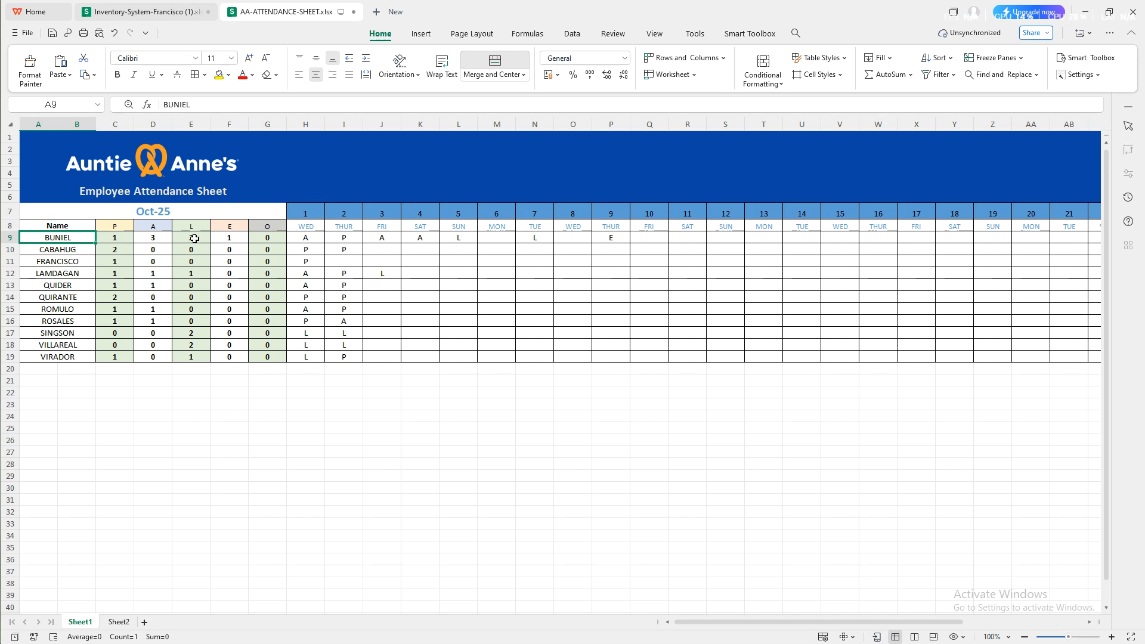
click(262, 241)
click(159, 240)
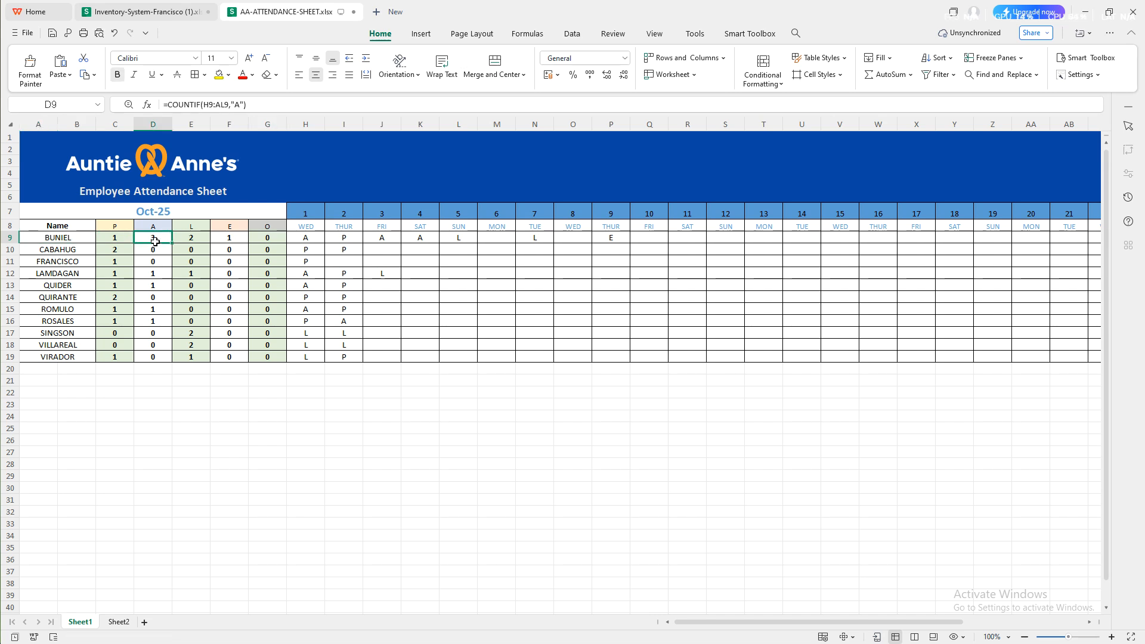
click(495, 240)
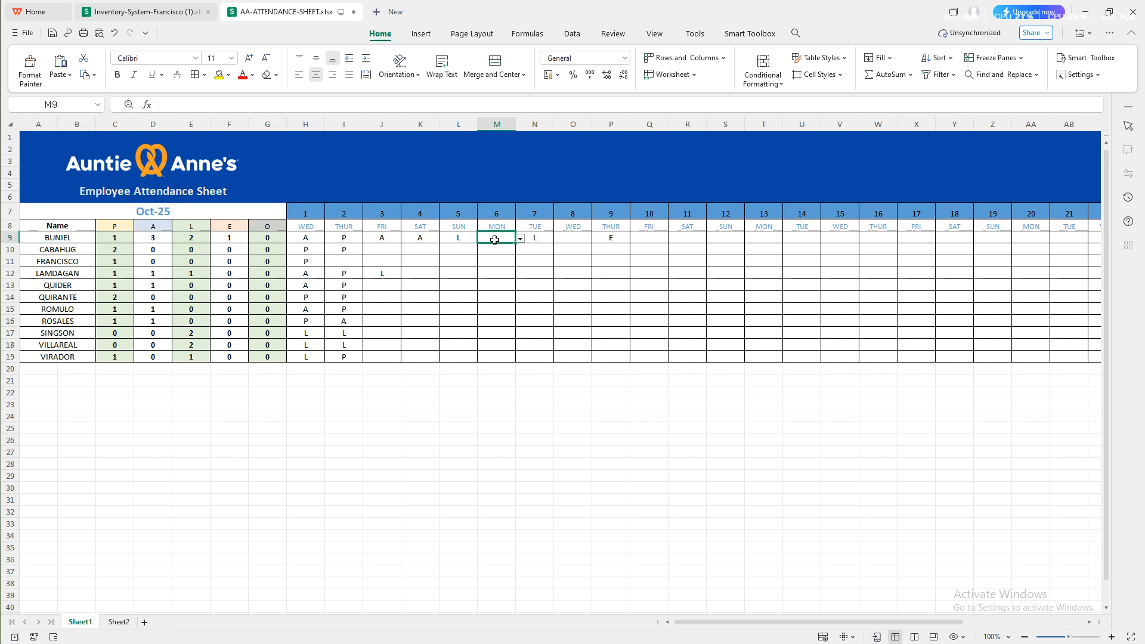
click(521, 238)
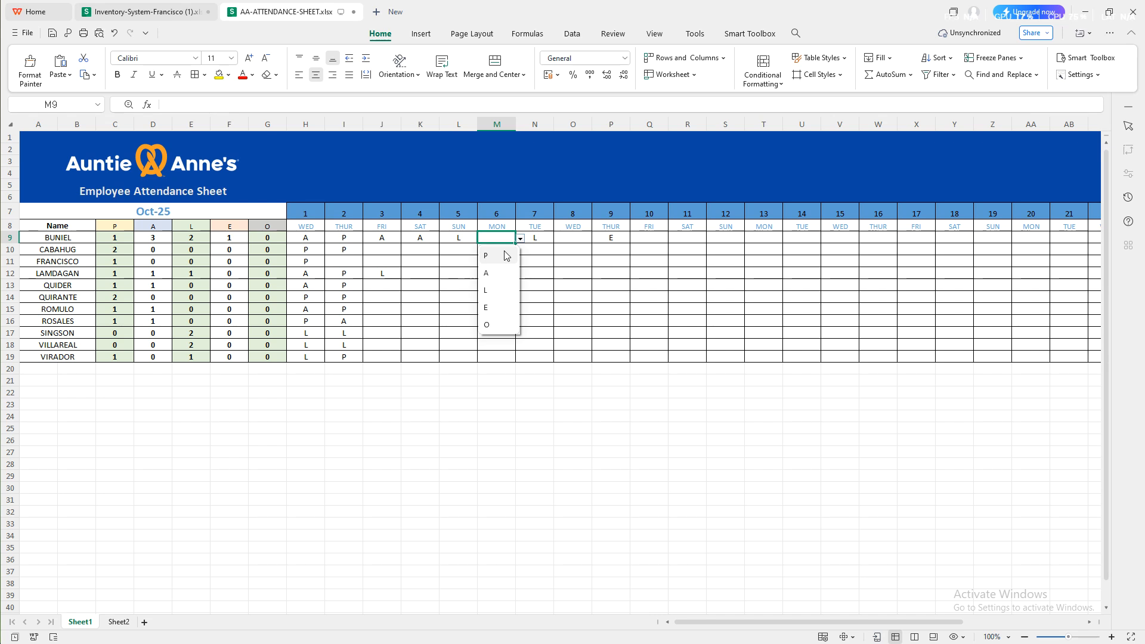
click(498, 274)
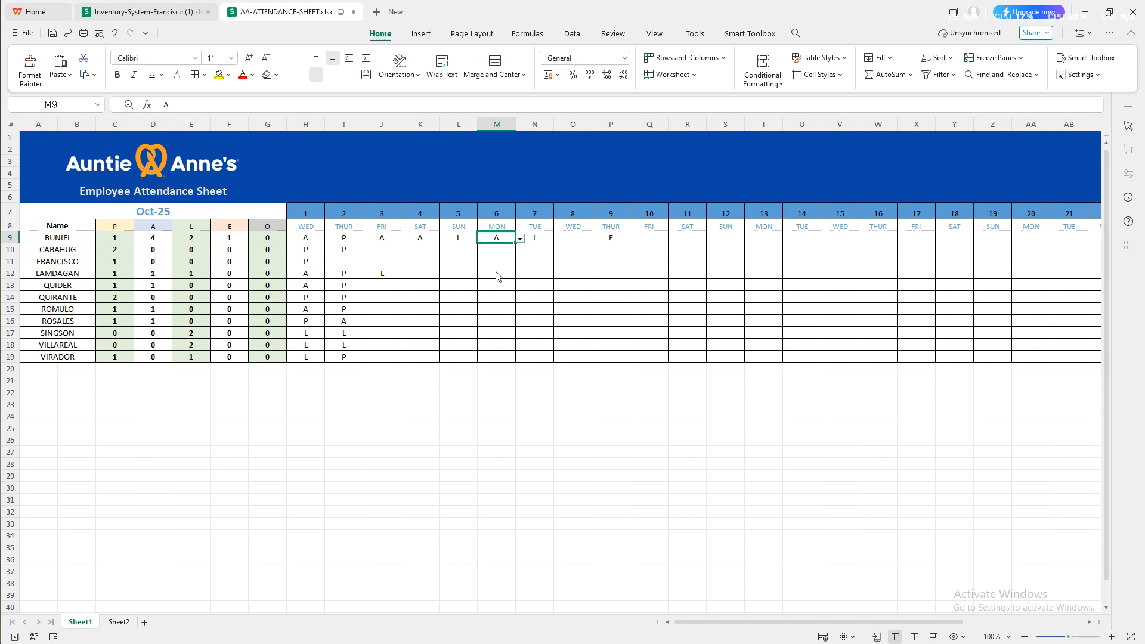
Compare the A count in D9 with the day 6 entry in M9 and view that entry's available attendance codes
click(164, 238)
click(495, 238)
click(149, 241)
click(487, 239)
click(158, 241)
click(487, 238)
click(520, 238)
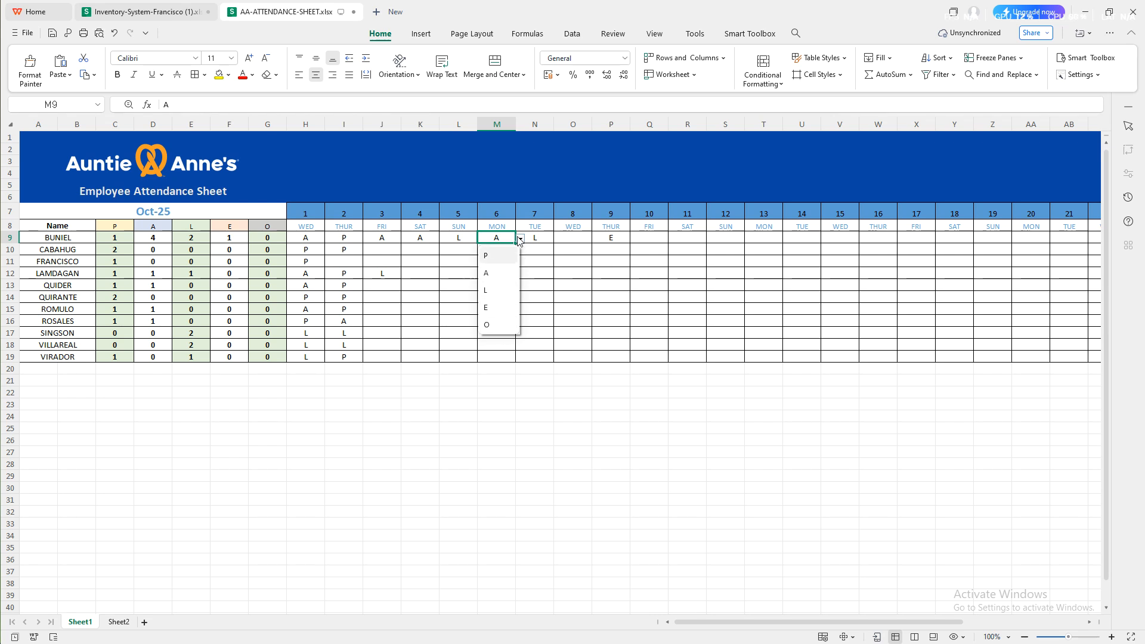
Review the A, L, E and O summary column headings in row 8
click(128, 237)
click(157, 225)
click(203, 231)
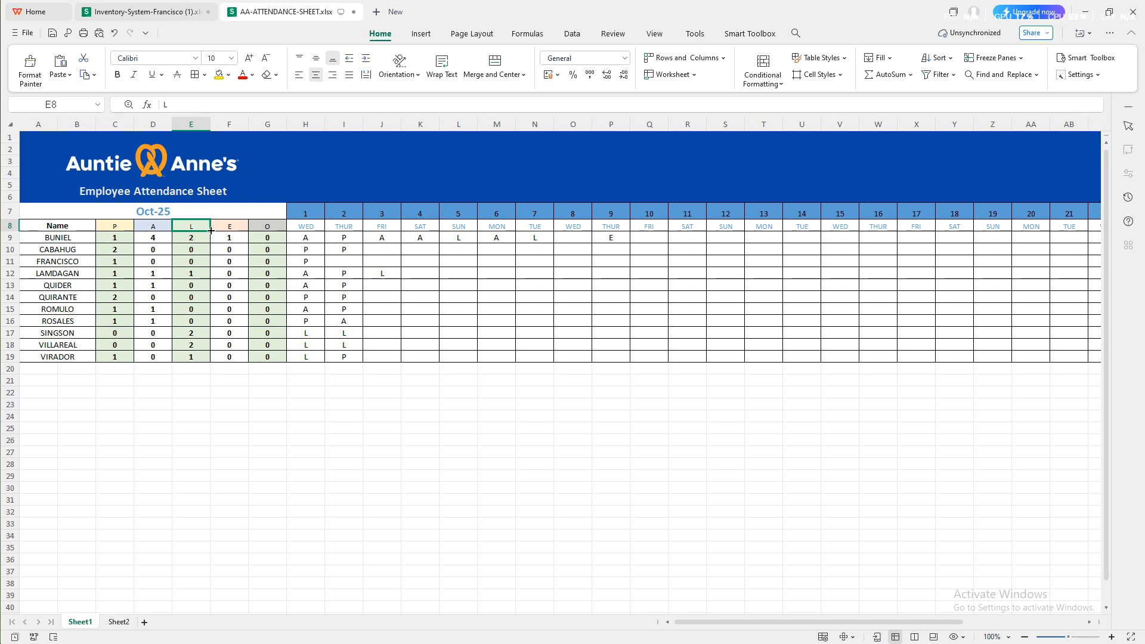
click(235, 228)
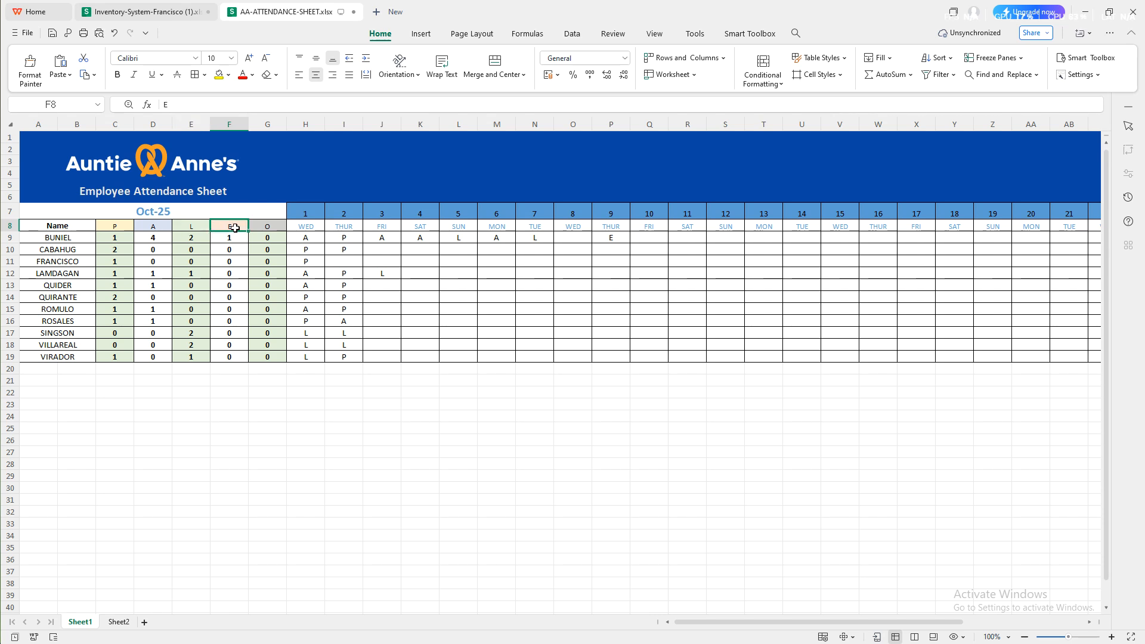
click(275, 227)
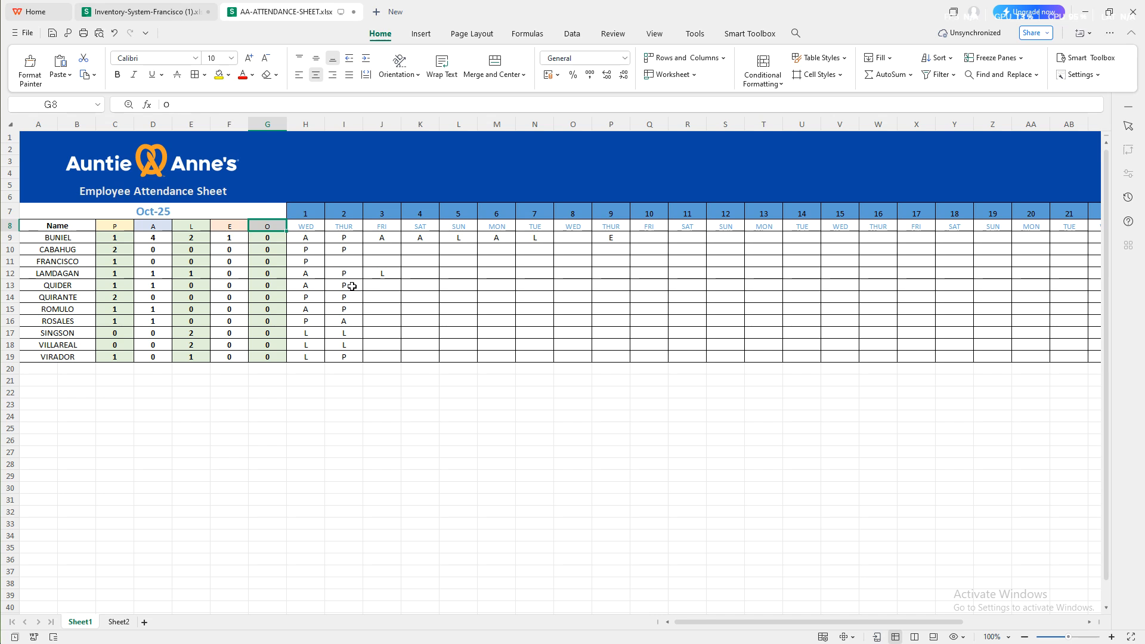
Inspect the COUNTIF formulas for P, A, L, E and O in C15:G15
click(90, 309)
click(125, 308)
click(147, 300)
click(127, 320)
click(124, 310)
click(152, 310)
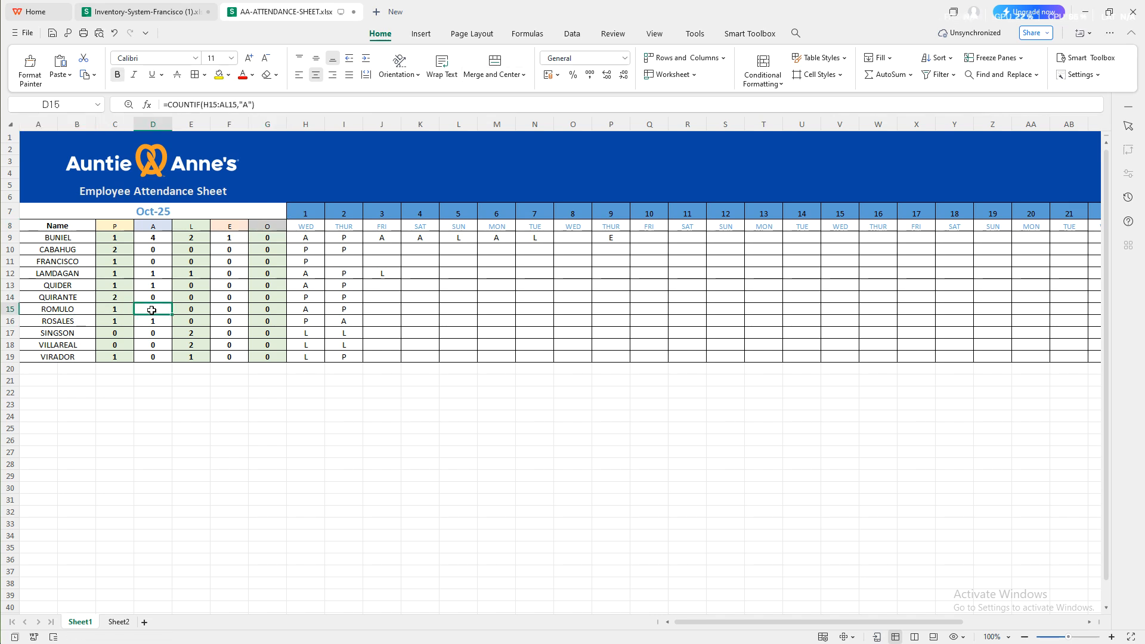
click(124, 313)
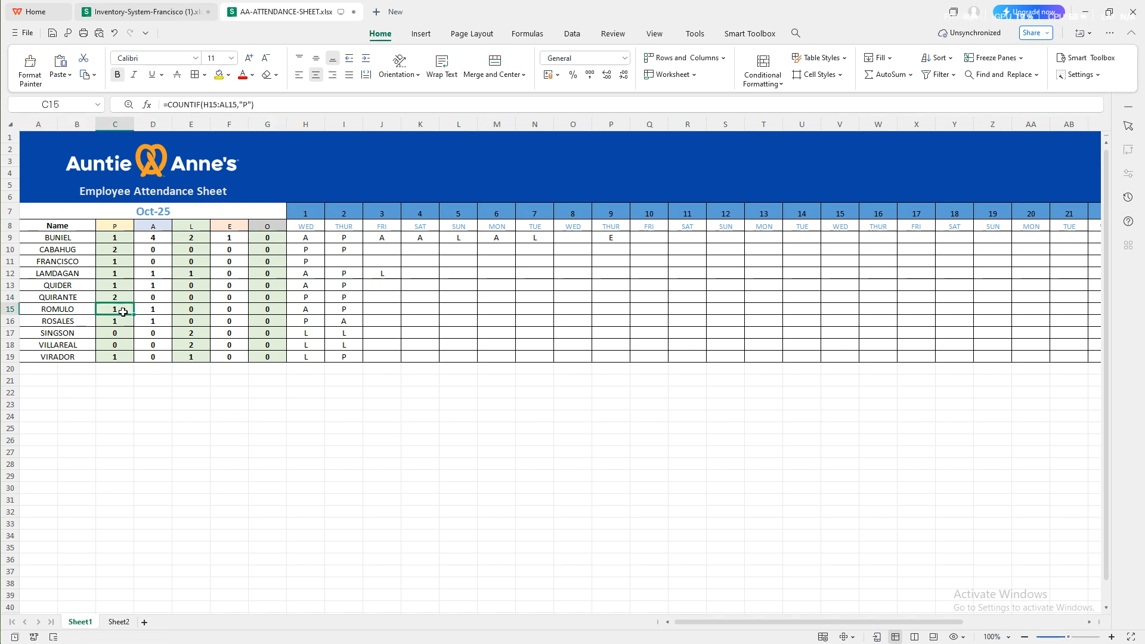
click(166, 312)
click(202, 309)
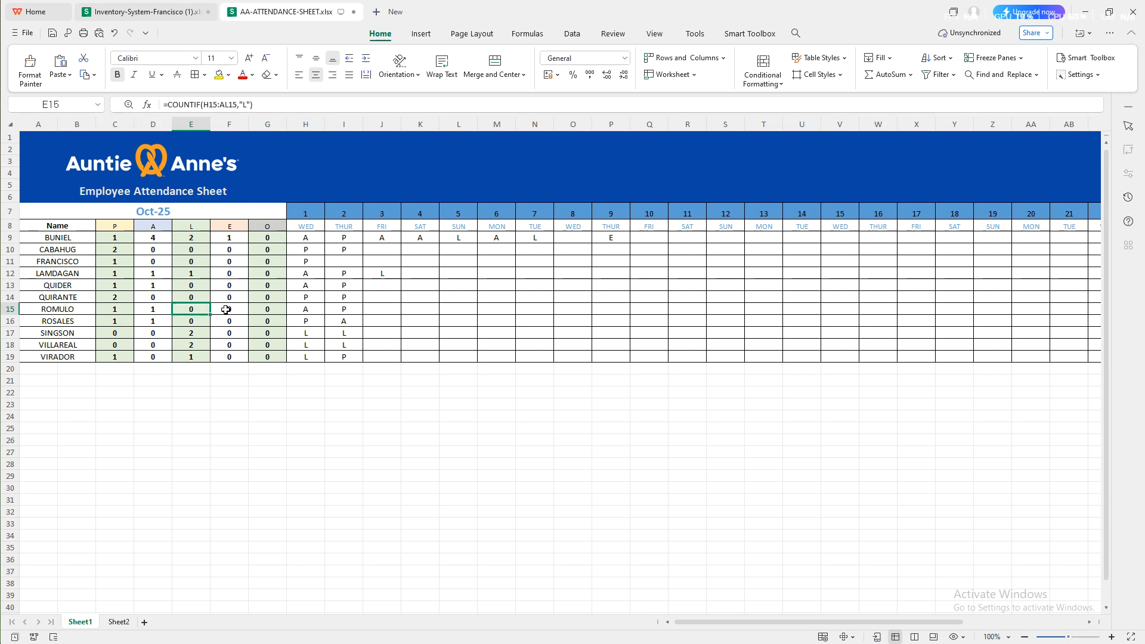
click(227, 310)
click(277, 309)
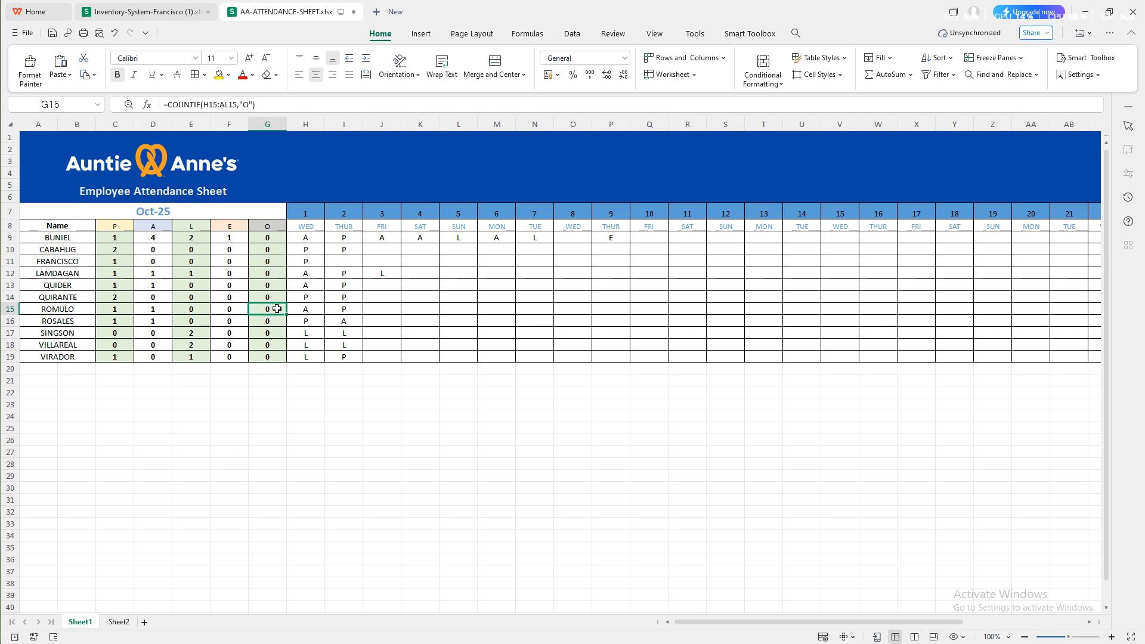
Mark the row 15 employee as L for day 3 in cell J15
click(396, 321)
click(392, 311)
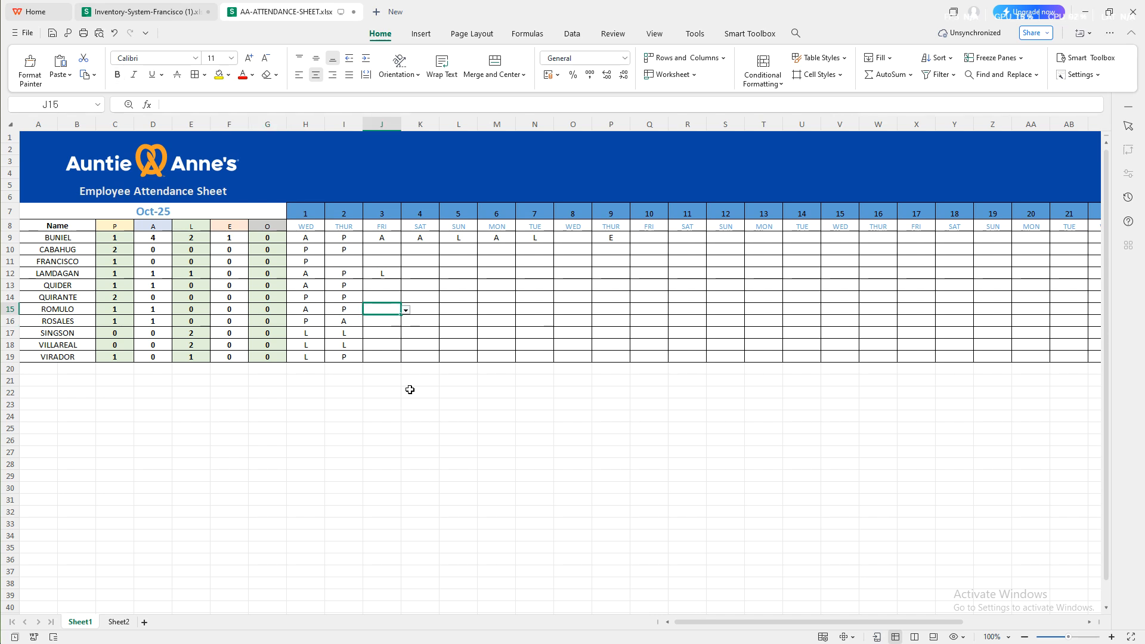
click(407, 311)
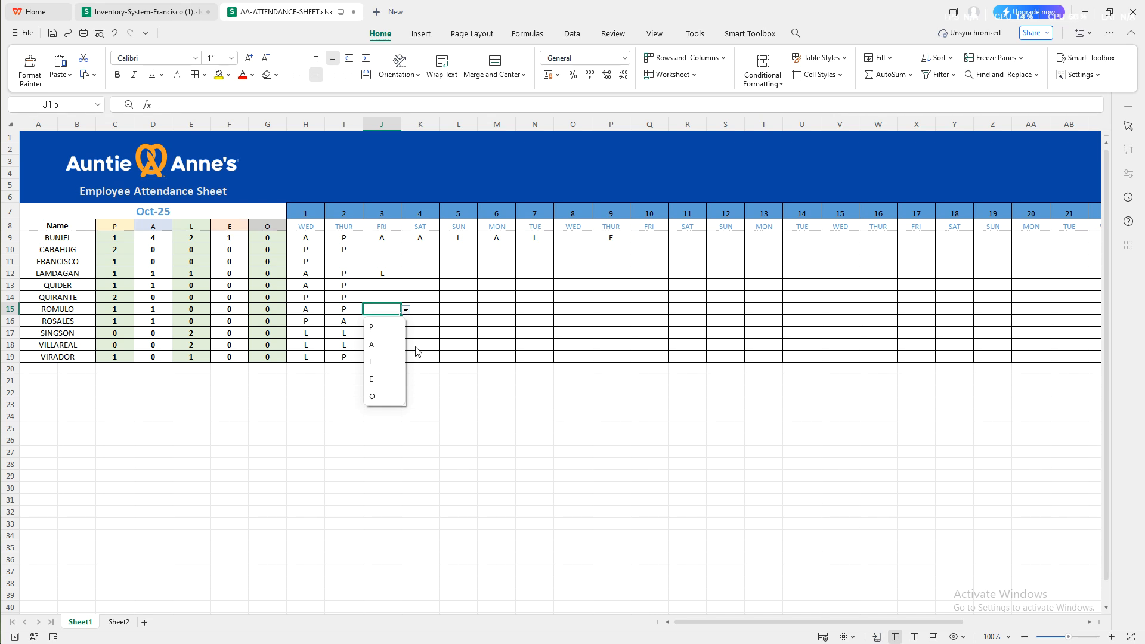
click(391, 365)
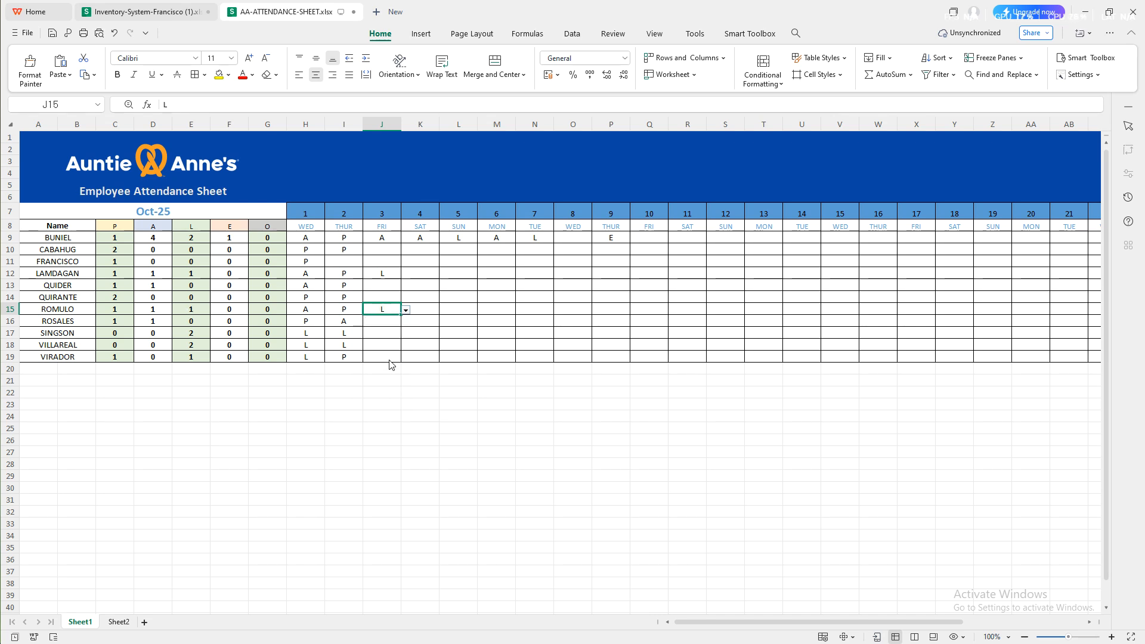
Mark the row 15 employee as L for day 4 in cell K15
click(420, 310)
click(393, 311)
click(418, 307)
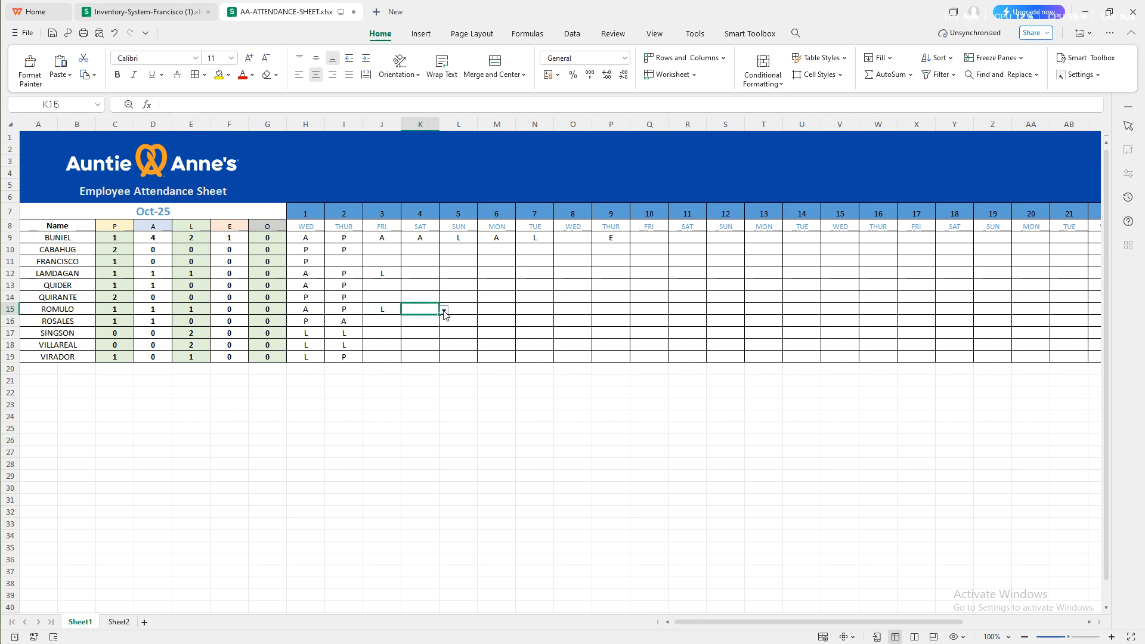
click(444, 311)
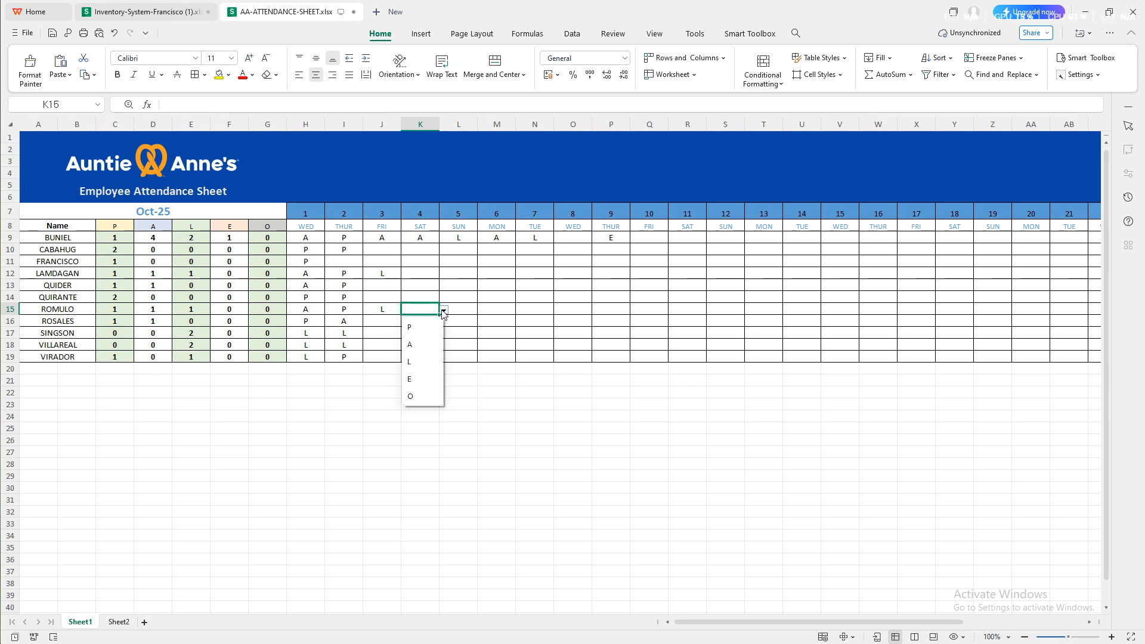
click(437, 362)
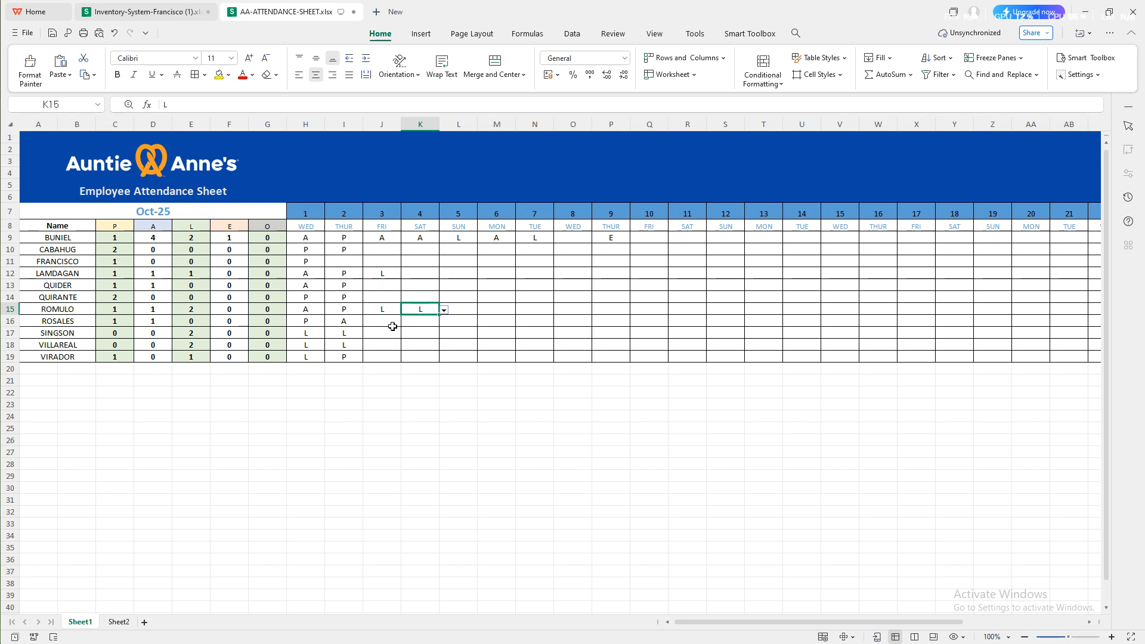
Check the L and P counts in row 15 against that employee's daily entries
click(193, 309)
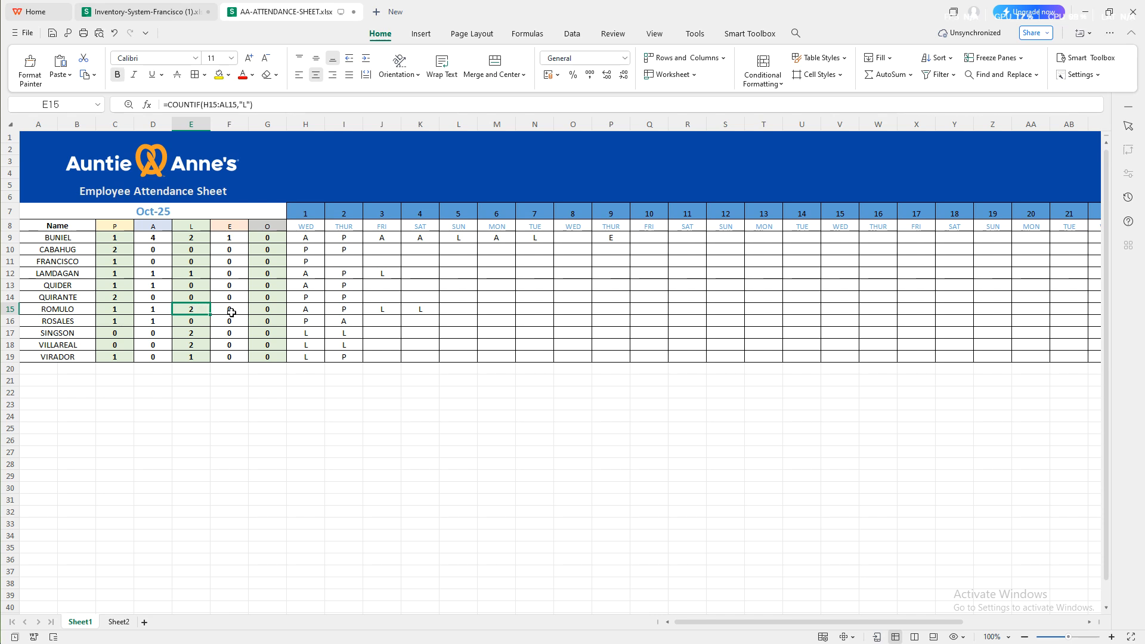
click(453, 312)
click(131, 312)
click(195, 310)
click(436, 309)
click(449, 381)
Mark the row 15 employee as P for day 5 in cell L15
click(469, 311)
click(500, 412)
click(449, 311)
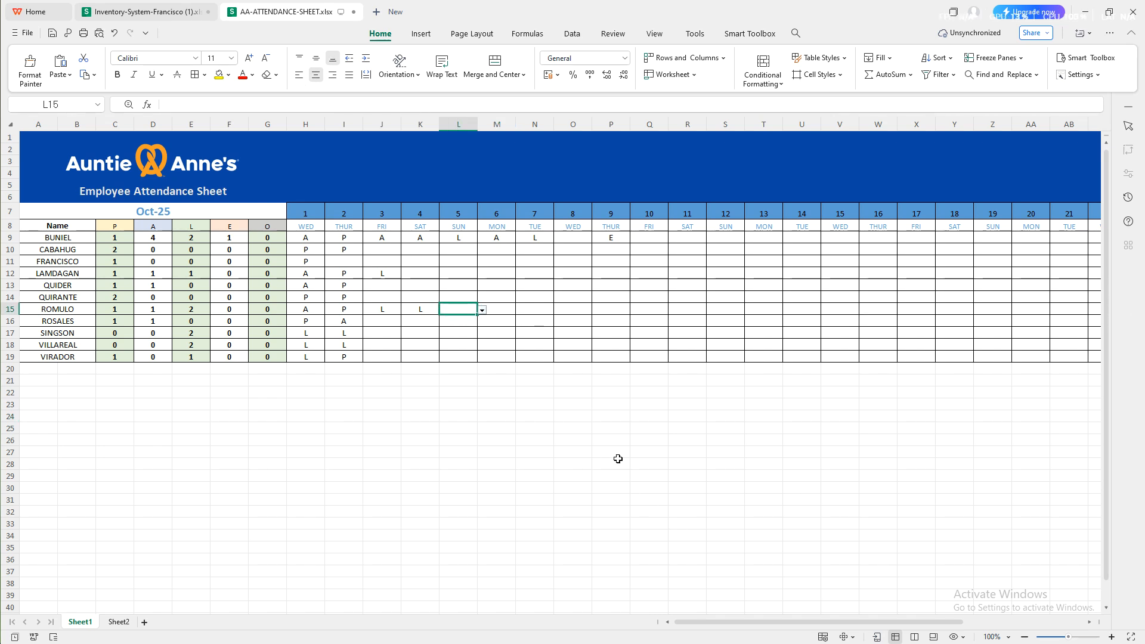
click(482, 310)
click(449, 332)
Mark the row 15 employee as P for day 6 in cell M15
click(510, 312)
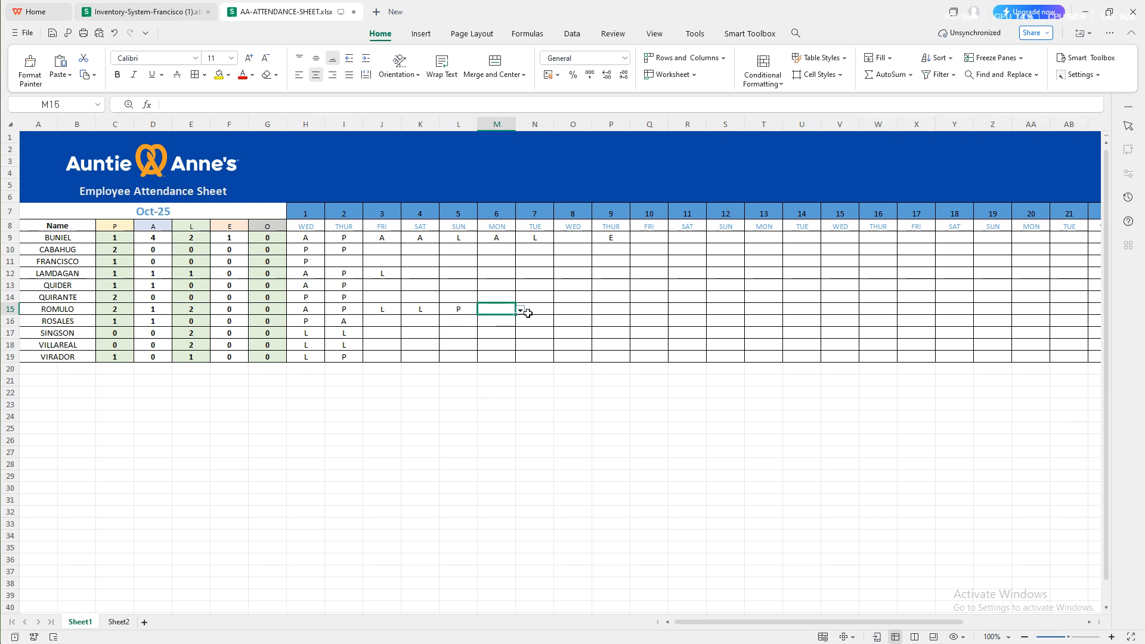
click(529, 313)
click(474, 310)
click(504, 313)
click(520, 310)
click(505, 328)
Fill in row 15 with A for day 7 in N15 and P for day 8 in O15
click(548, 308)
click(559, 310)
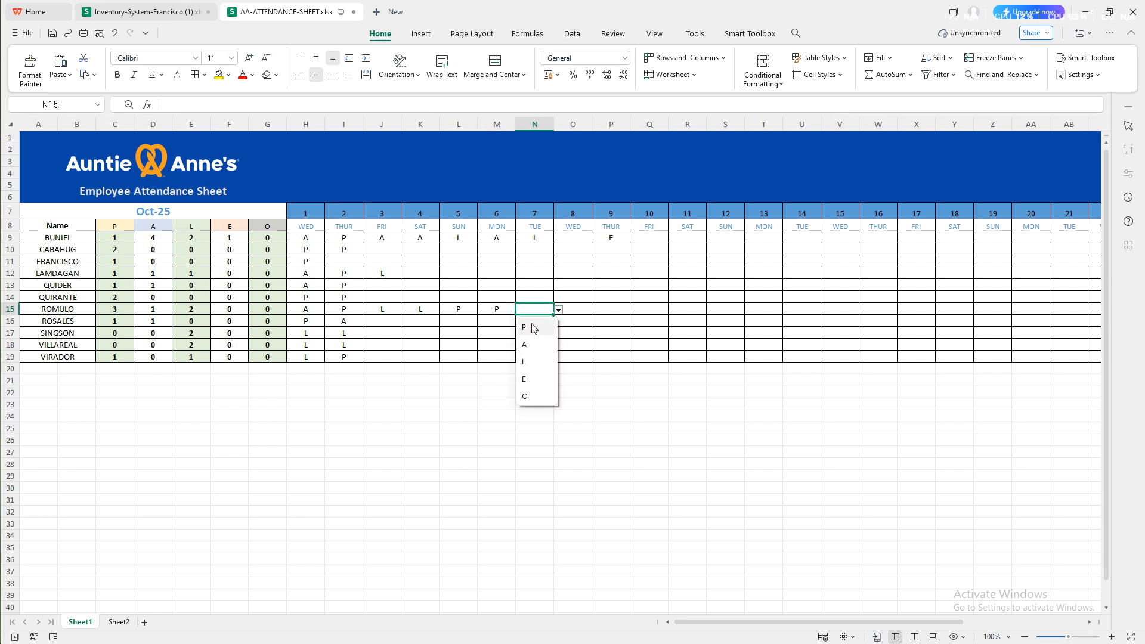
click(549, 346)
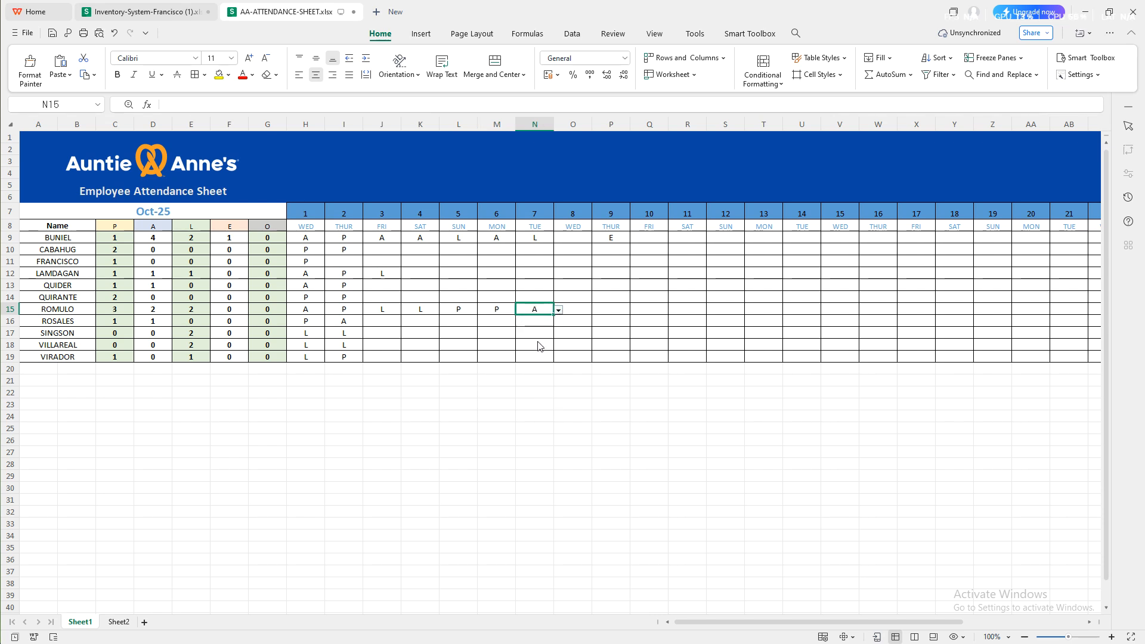
click(573, 310)
click(596, 310)
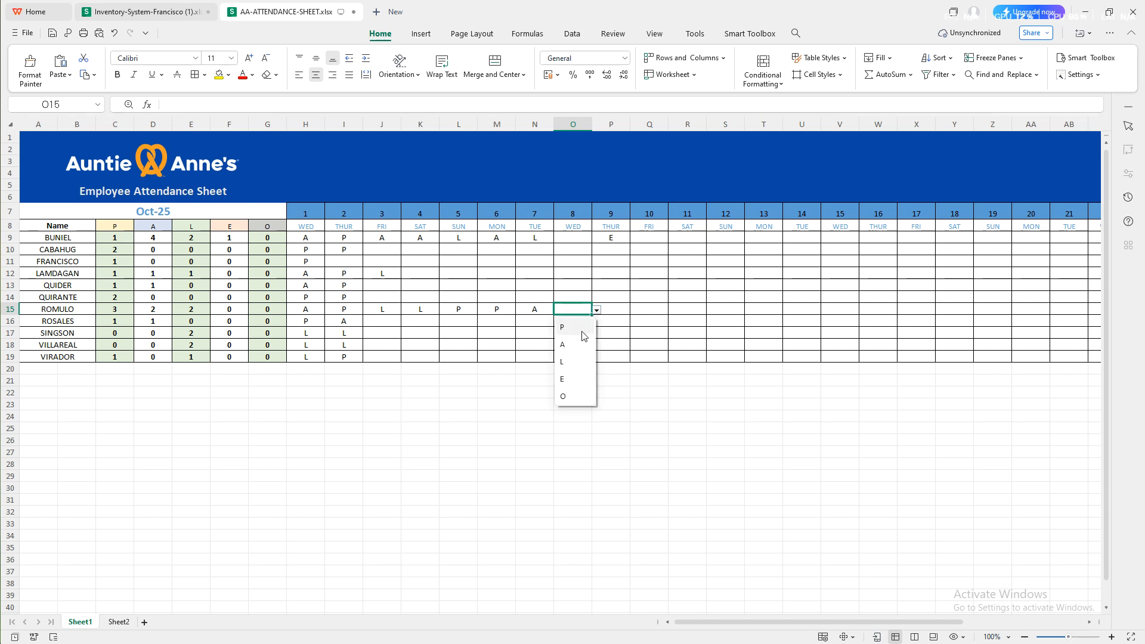
click(577, 332)
Fill in row 15 with A for day 9 in P15 and L for day 10 in Q15
click(613, 310)
click(636, 310)
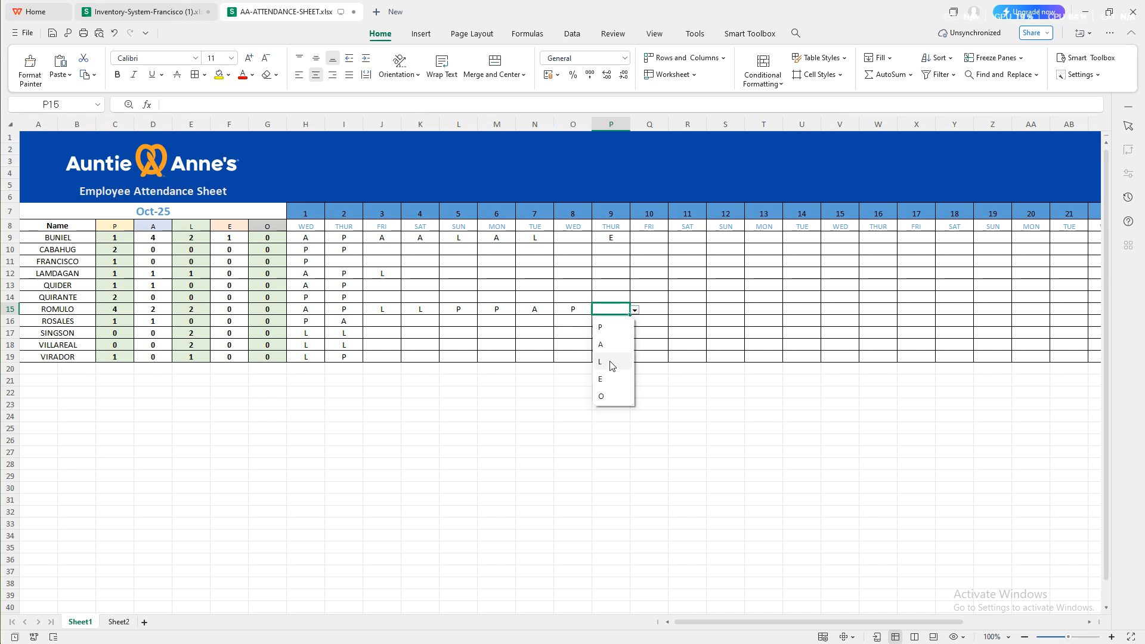
click(615, 346)
click(651, 310)
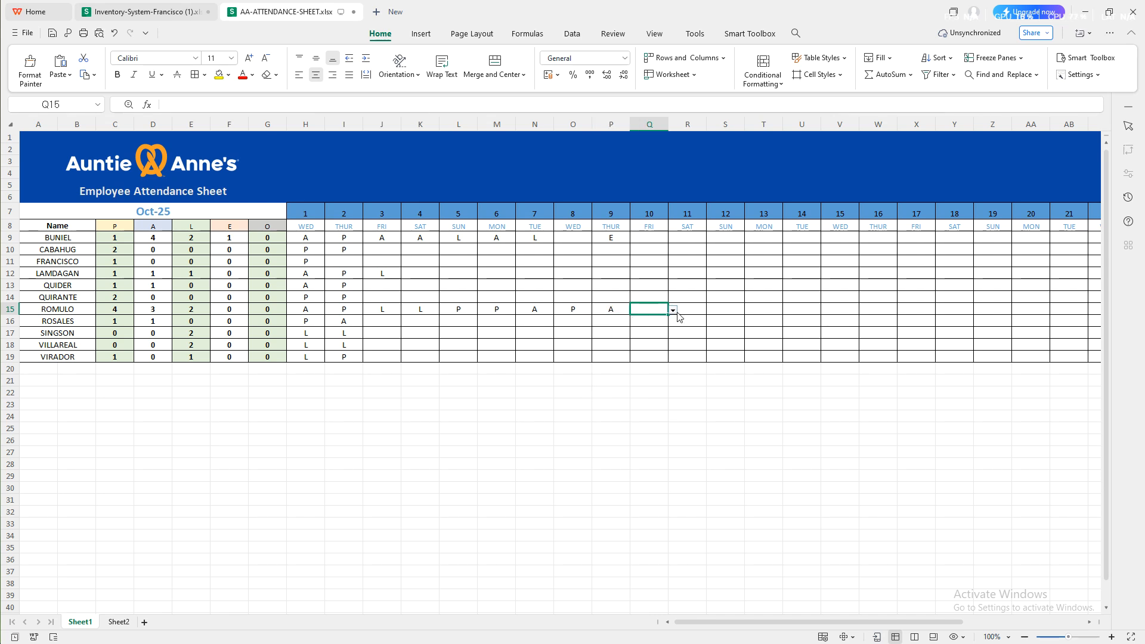
click(673, 310)
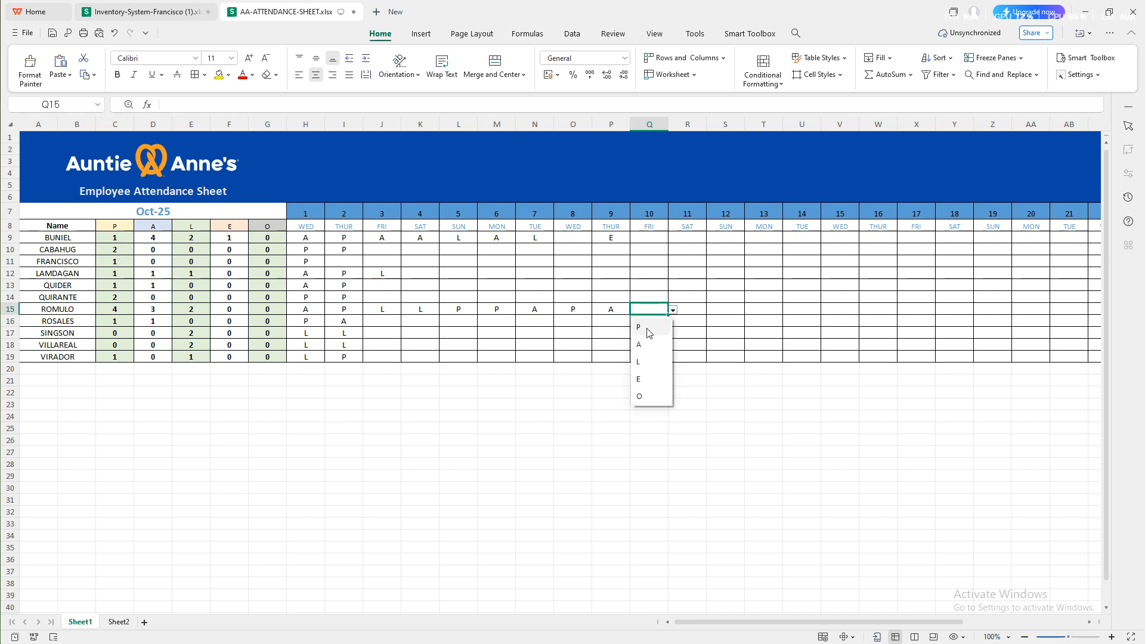
click(655, 362)
Fill in row 15 with P for day 11 in R15 and A for day 12 in S15
click(698, 312)
click(712, 311)
click(689, 328)
click(727, 309)
click(749, 310)
click(729, 346)
Fill in row 15 with P for day 13 in T15 and A for day 14 in U15
click(762, 310)
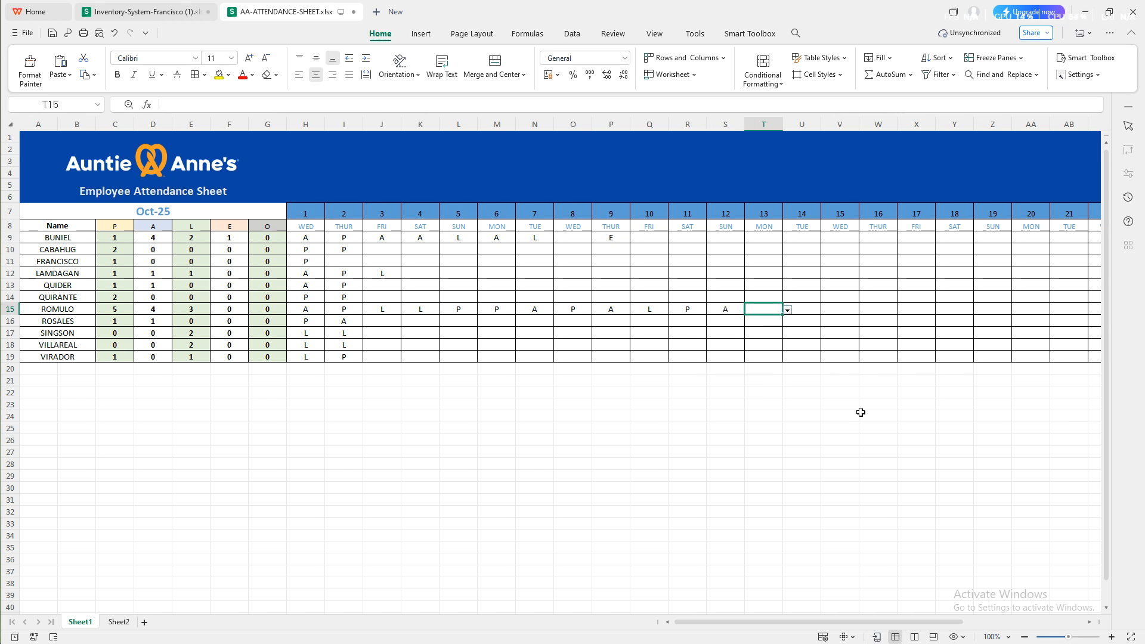
scroll(933, 622, right, 3)
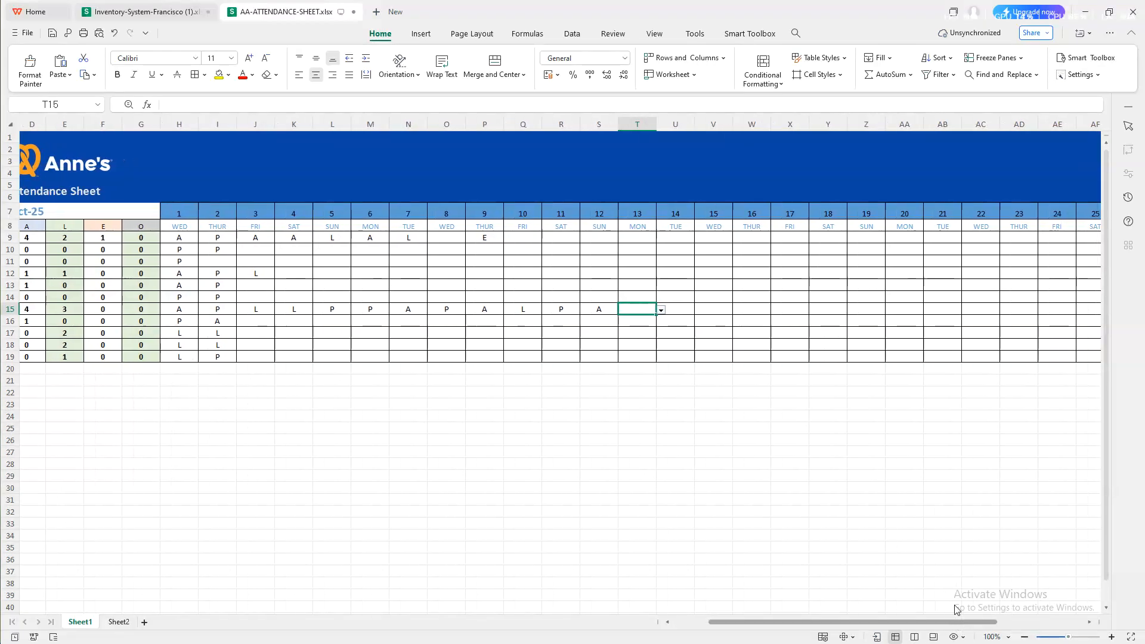
click(662, 310)
click(639, 326)
click(686, 309)
click(704, 314)
click(686, 309)
click(699, 310)
click(686, 326)
Fill in row 15 with P for day 15 in V15 and A for day 16 in W15
click(719, 311)
click(738, 310)
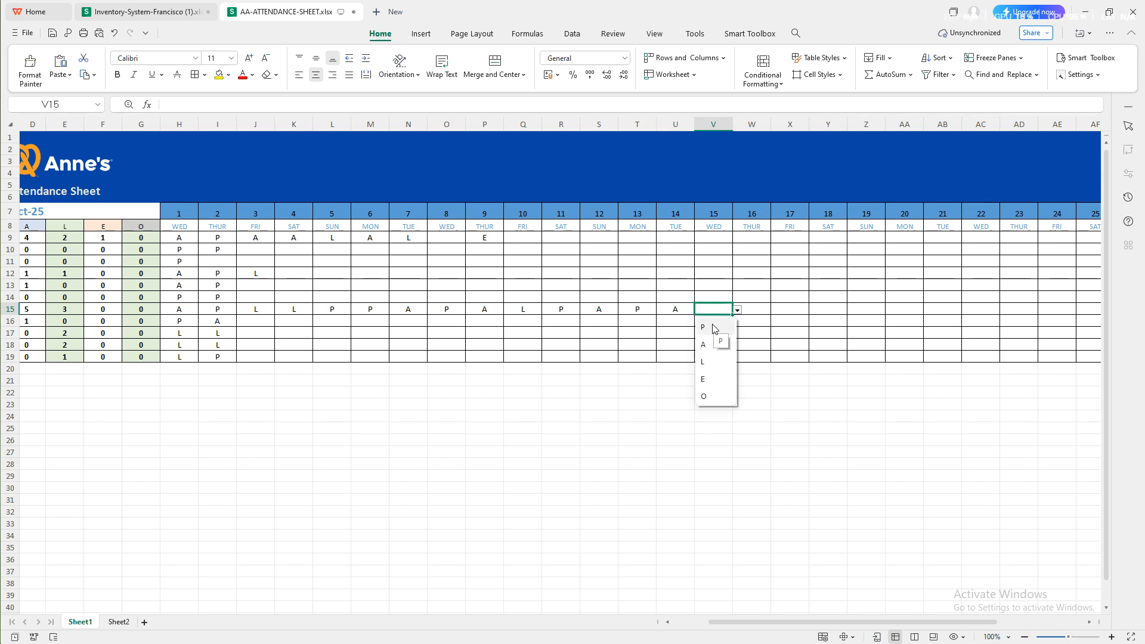
click(714, 328)
click(761, 307)
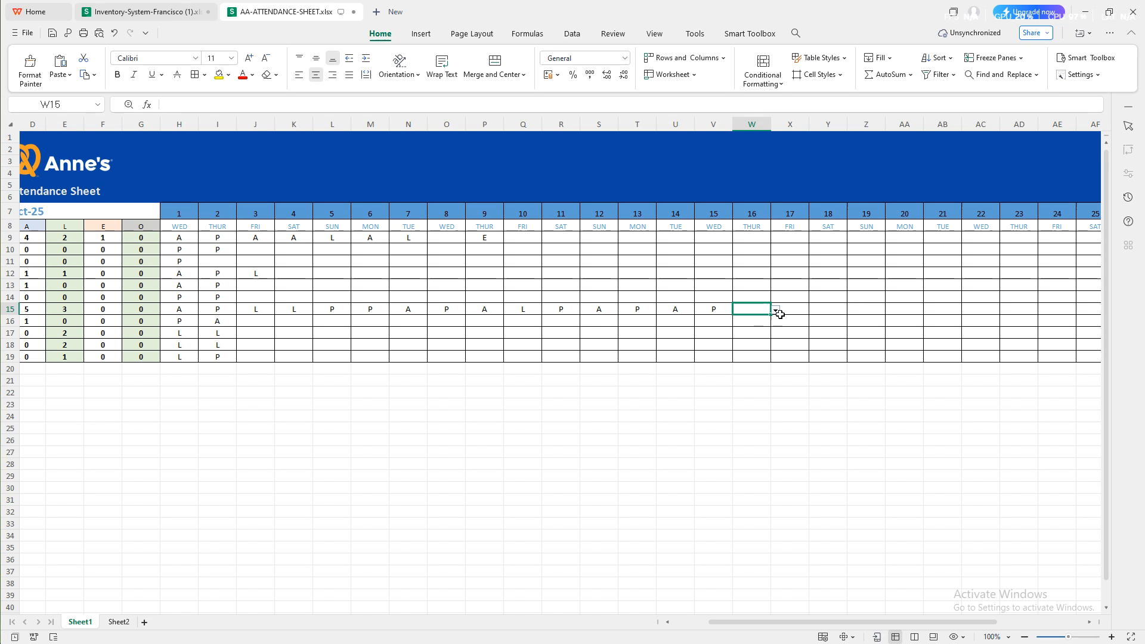
click(777, 311)
click(756, 345)
Fill in row 15 with L for day 17 in X15 and A for day 18 in Y15
click(789, 308)
click(813, 310)
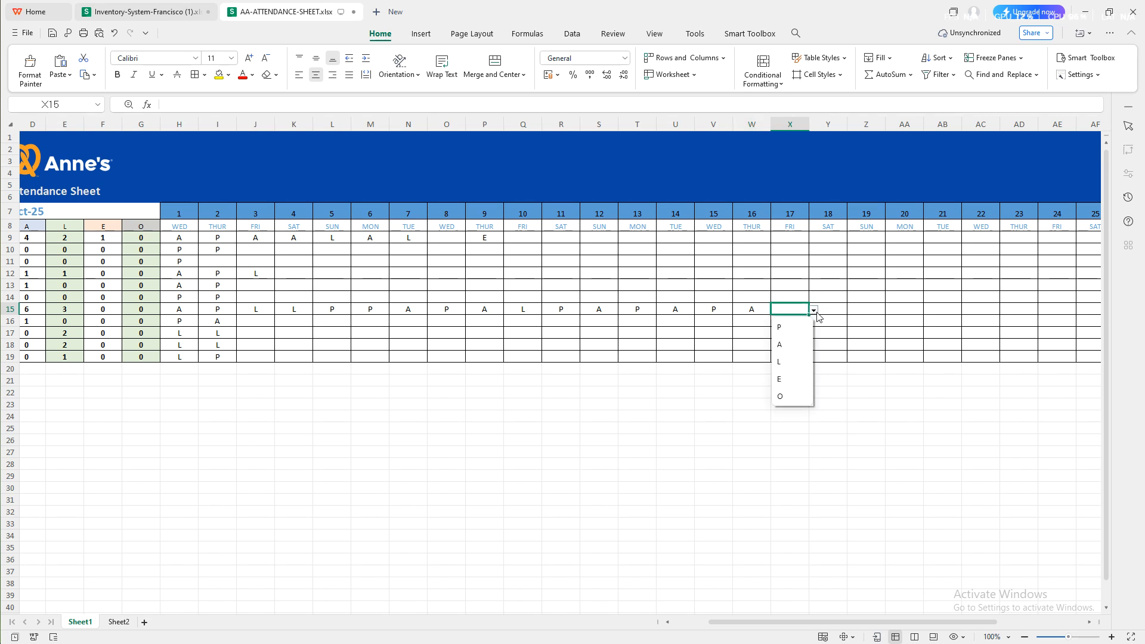
click(794, 369)
drag(898, 623, 979, 624)
click(519, 309)
click(531, 310)
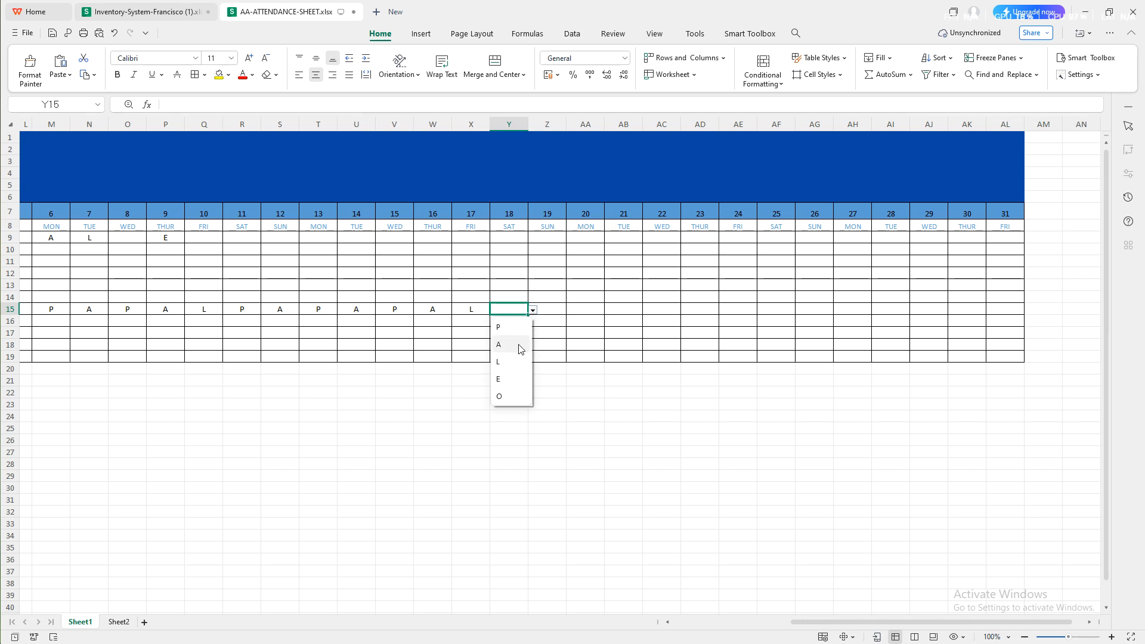
click(519, 328)
click(533, 310)
click(507, 343)
Fill in row 15 with A for day 19 in Z15 and P for day 20 in AA15
click(546, 311)
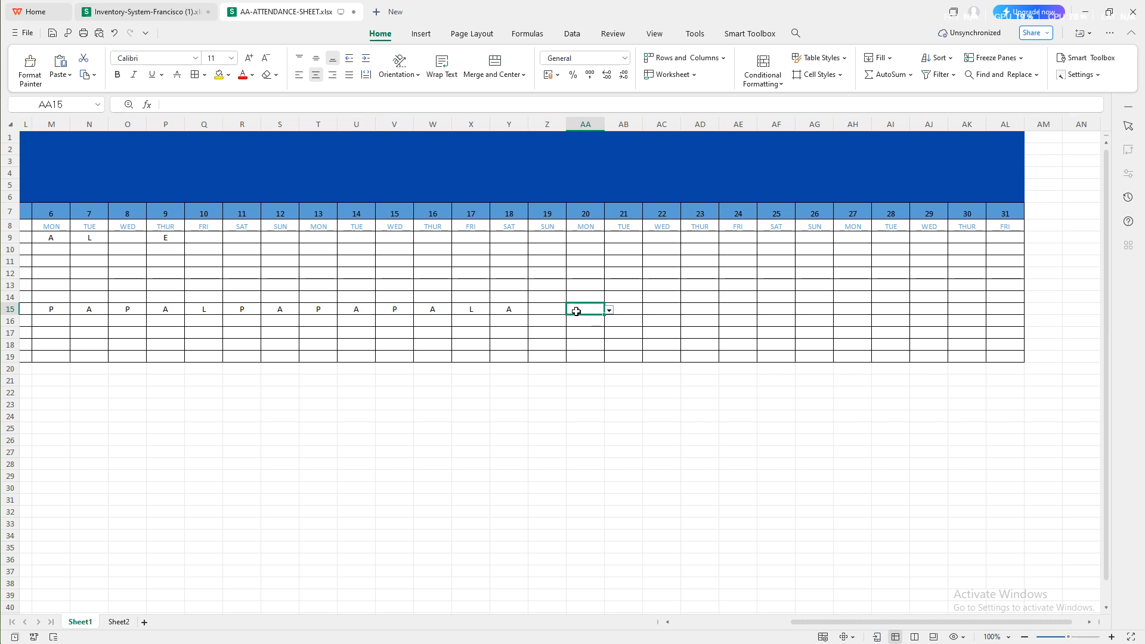
click(573, 311)
click(557, 342)
click(587, 313)
click(609, 311)
Fill in row 15 with A for day 21 in AB15 and P for day 22 in AC15
click(647, 310)
click(627, 352)
click(667, 310)
click(687, 312)
click(669, 309)
click(686, 311)
click(673, 327)
Fill in row 15 with A for day 23 in AD15 and L for day 24 in AE15
click(696, 309)
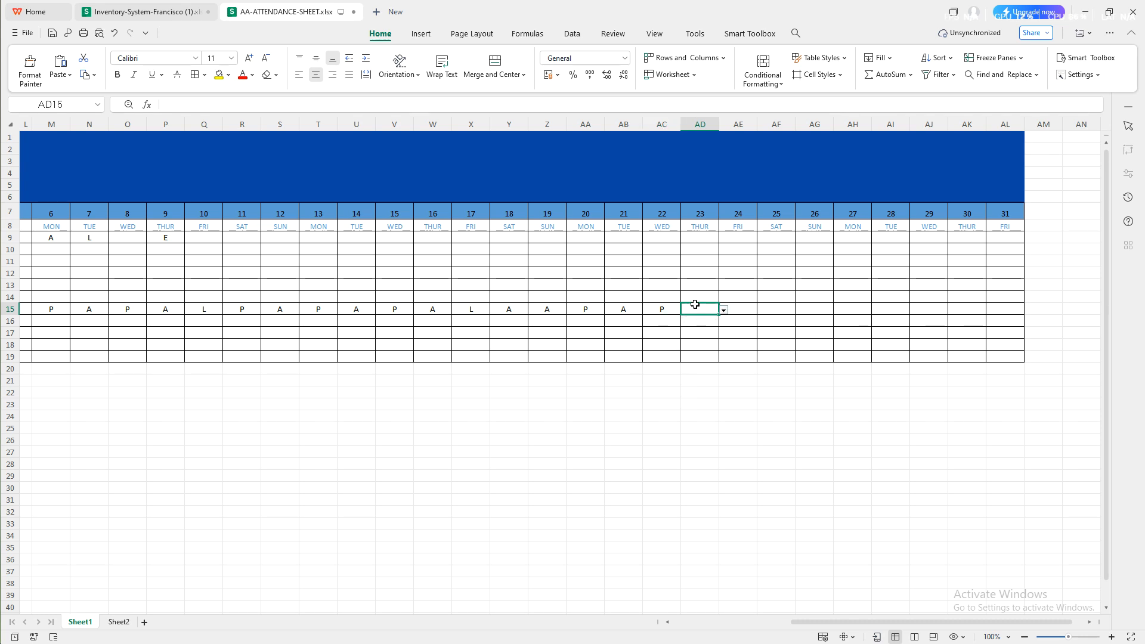
click(724, 310)
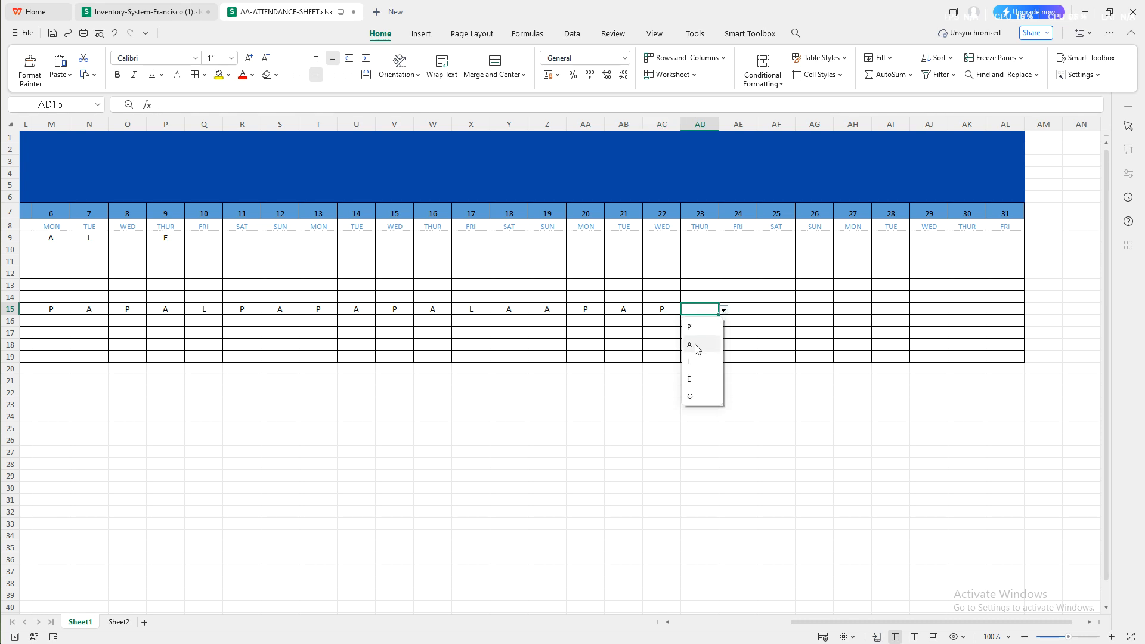
click(692, 346)
click(747, 310)
click(762, 310)
click(740, 362)
Mark the row 15 employee as A for days 25 and 26 in cells AF15 and AG15
click(774, 311)
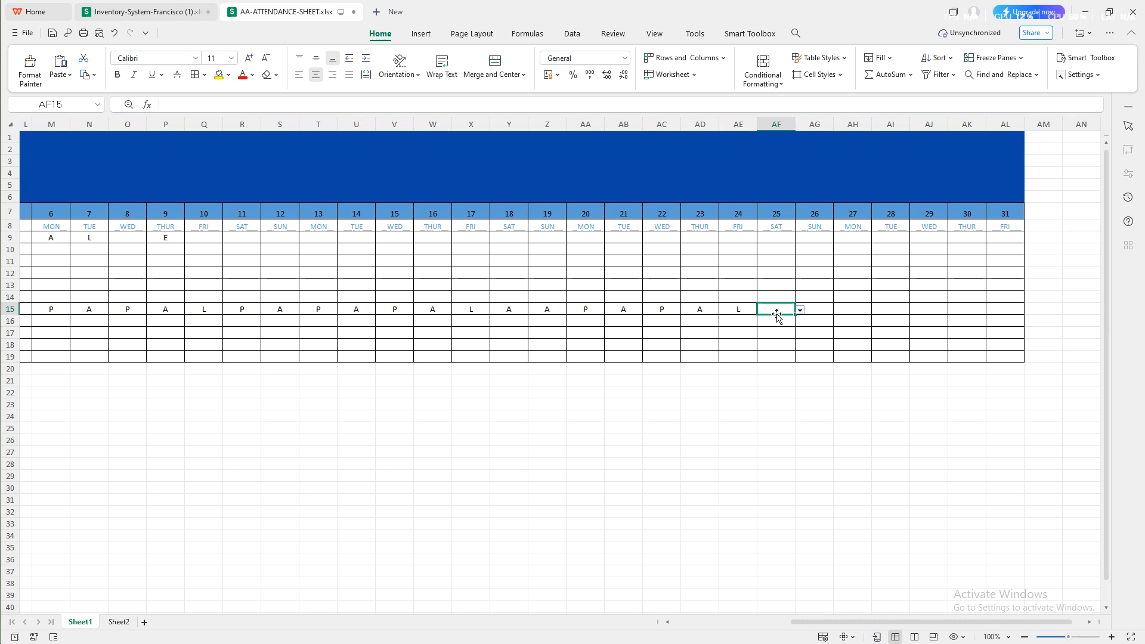
click(801, 311)
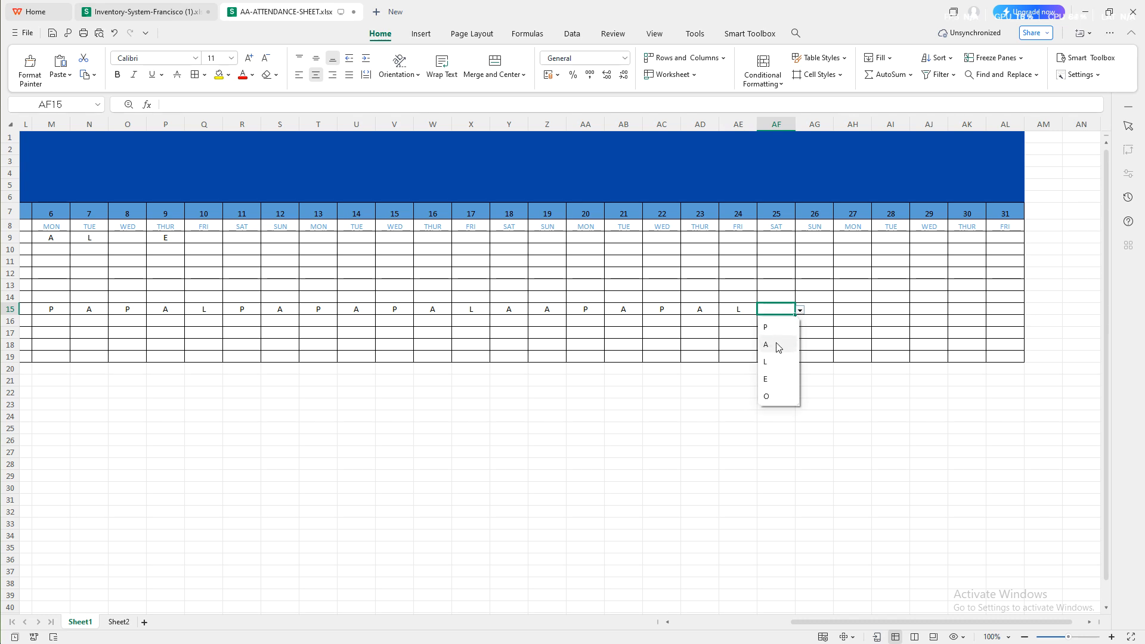
click(774, 343)
click(815, 311)
click(838, 310)
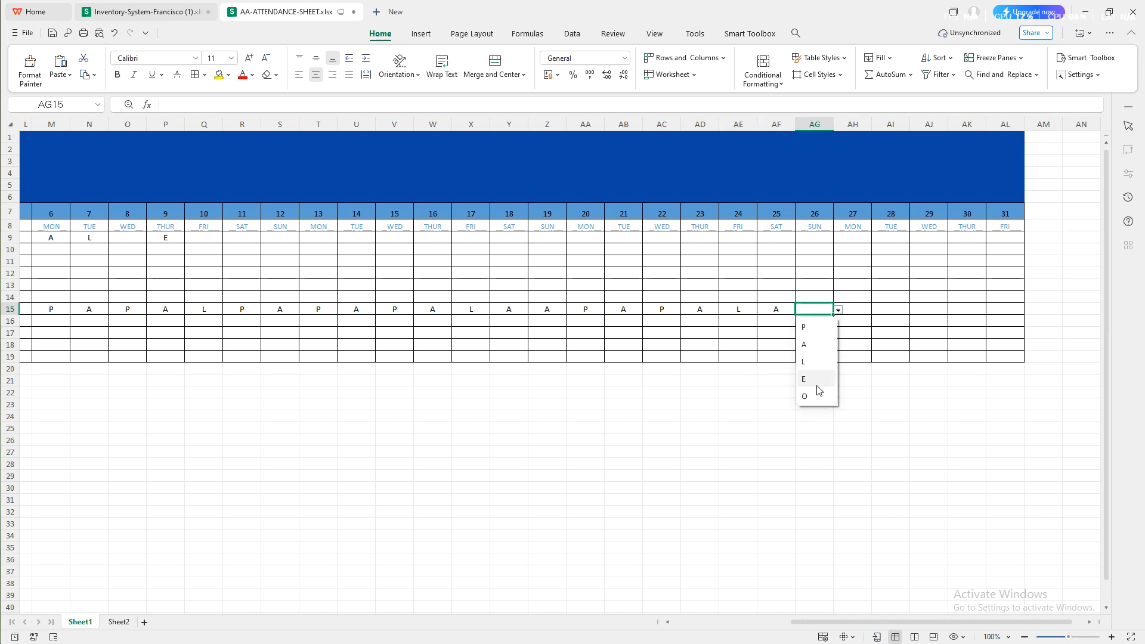
click(805, 344)
Mark the row 15 employee as O for days 27 and 28 in cells AH15 and AI15
click(851, 312)
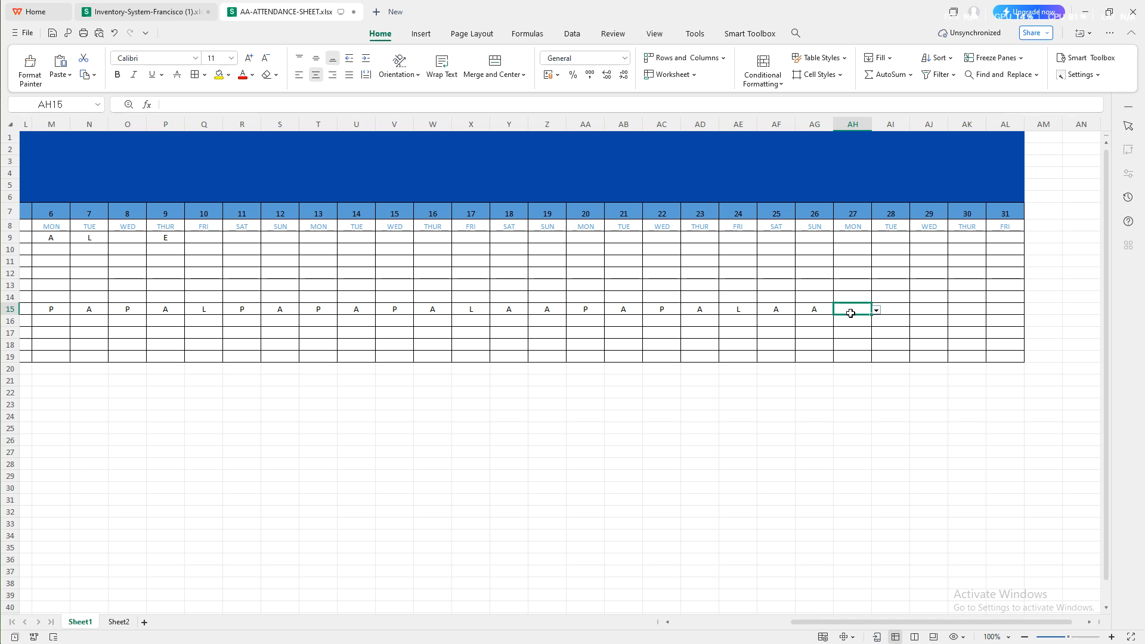
click(877, 310)
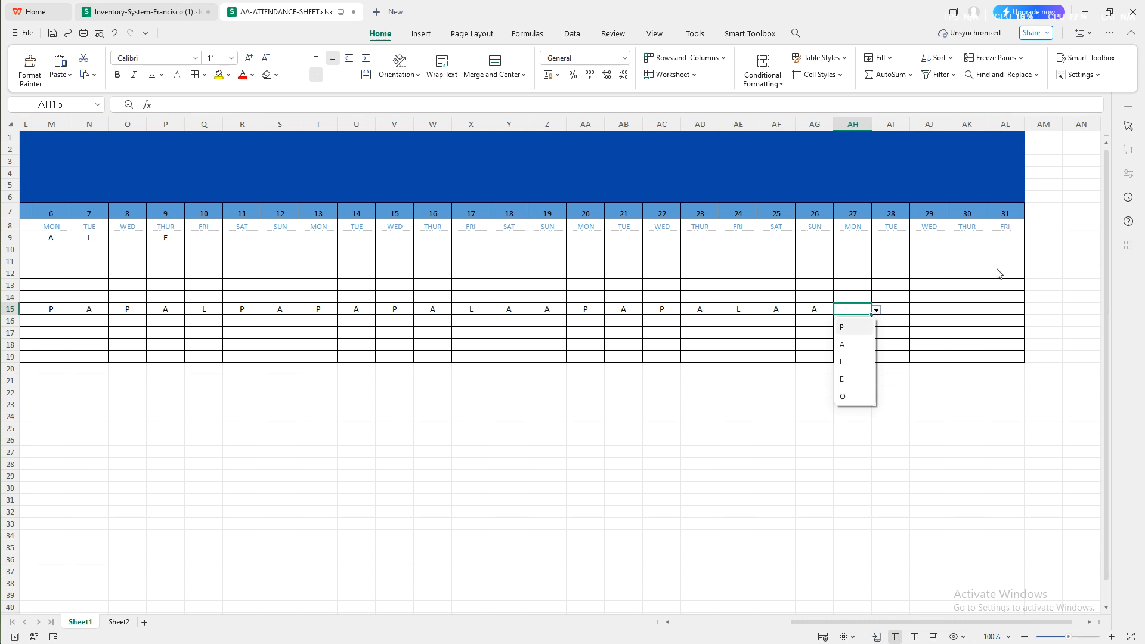
click(856, 397)
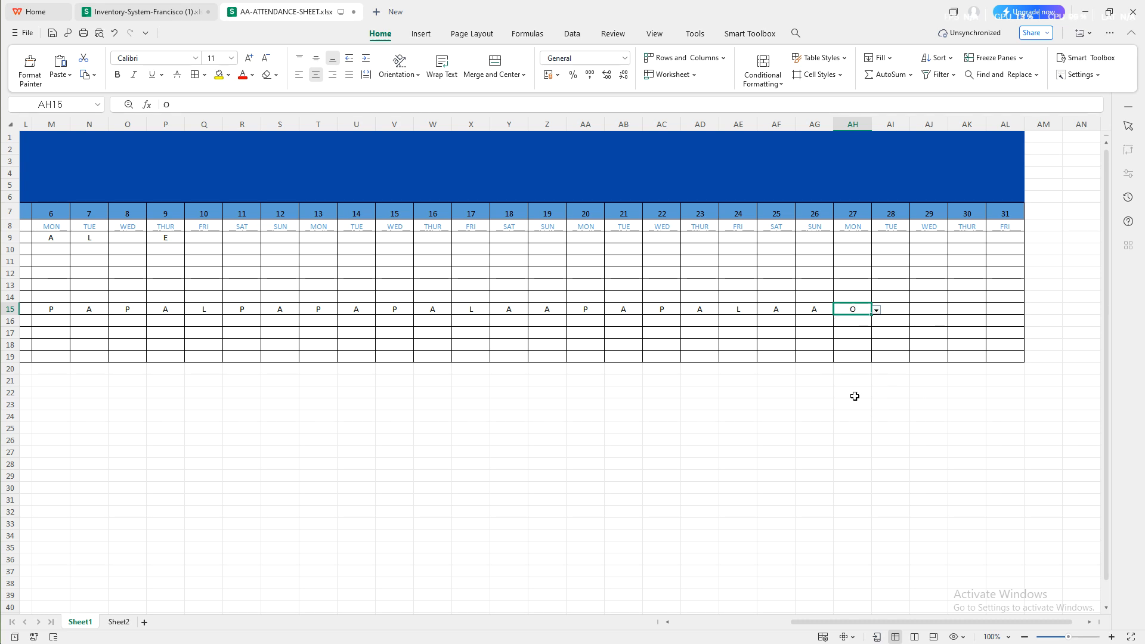
click(897, 314)
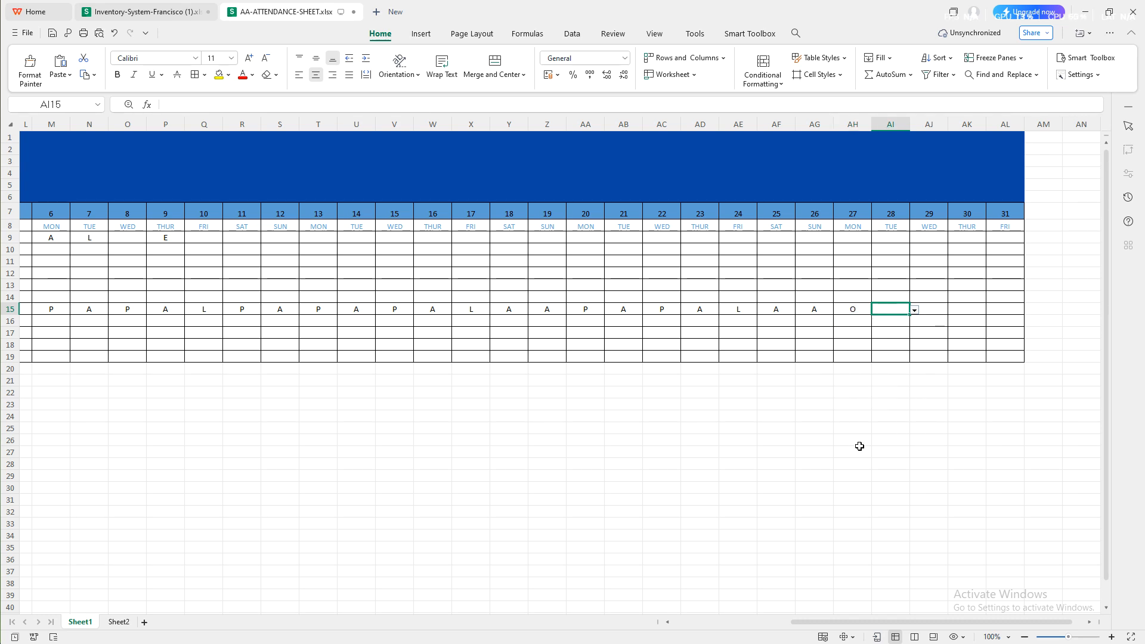
click(915, 310)
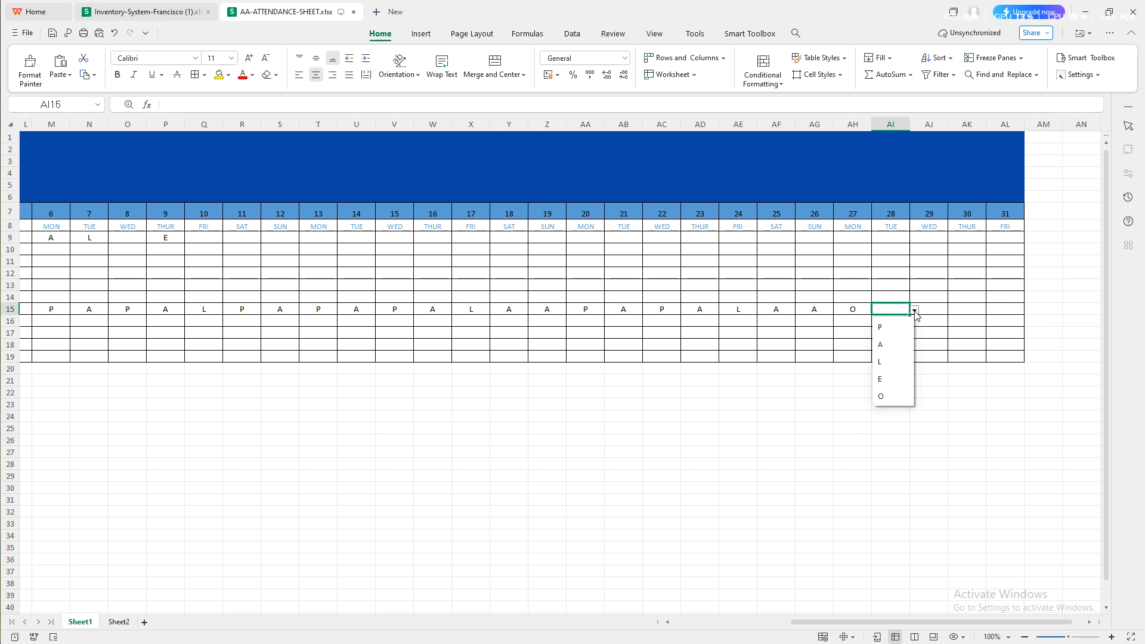
click(894, 399)
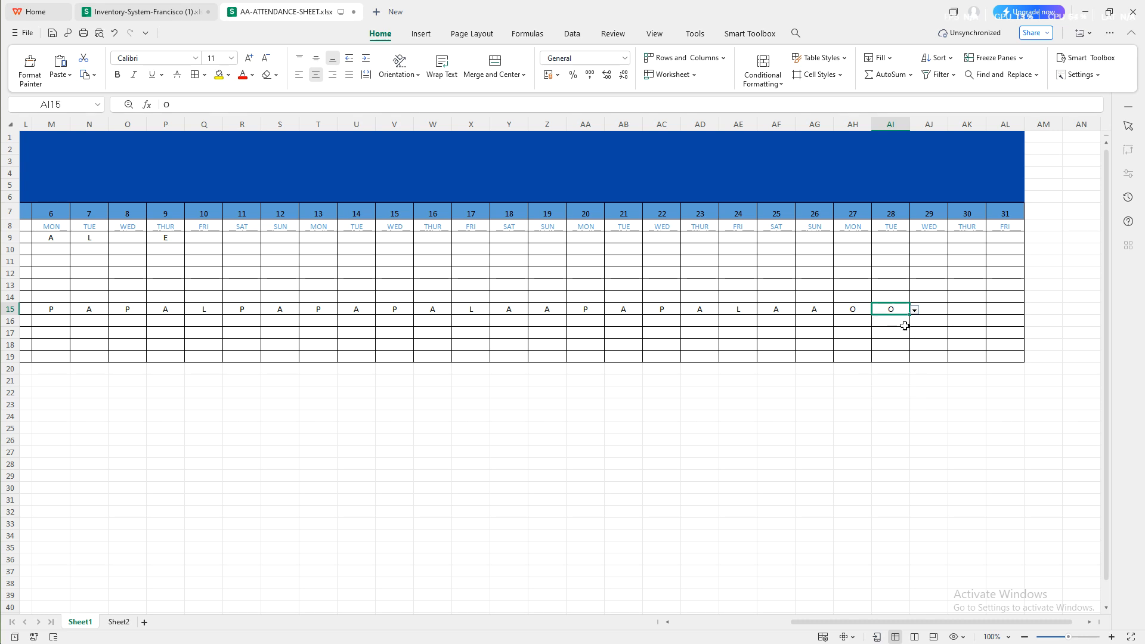
Mark the row 15 employee as O for days 29 and 30 in cells AJ15 and AK15
click(940, 309)
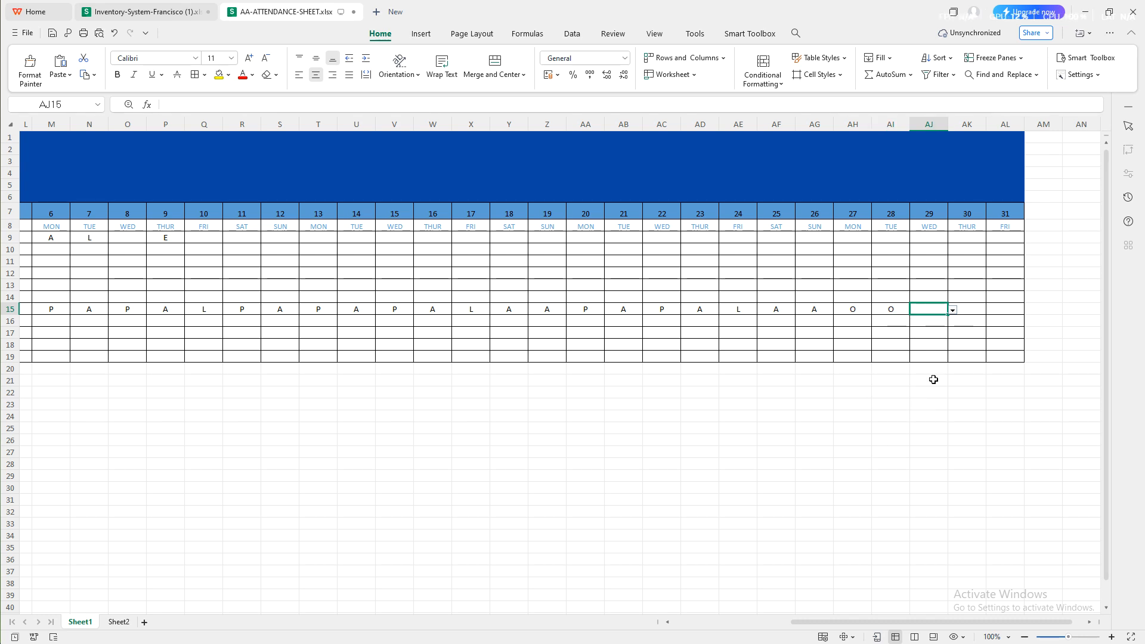
click(953, 310)
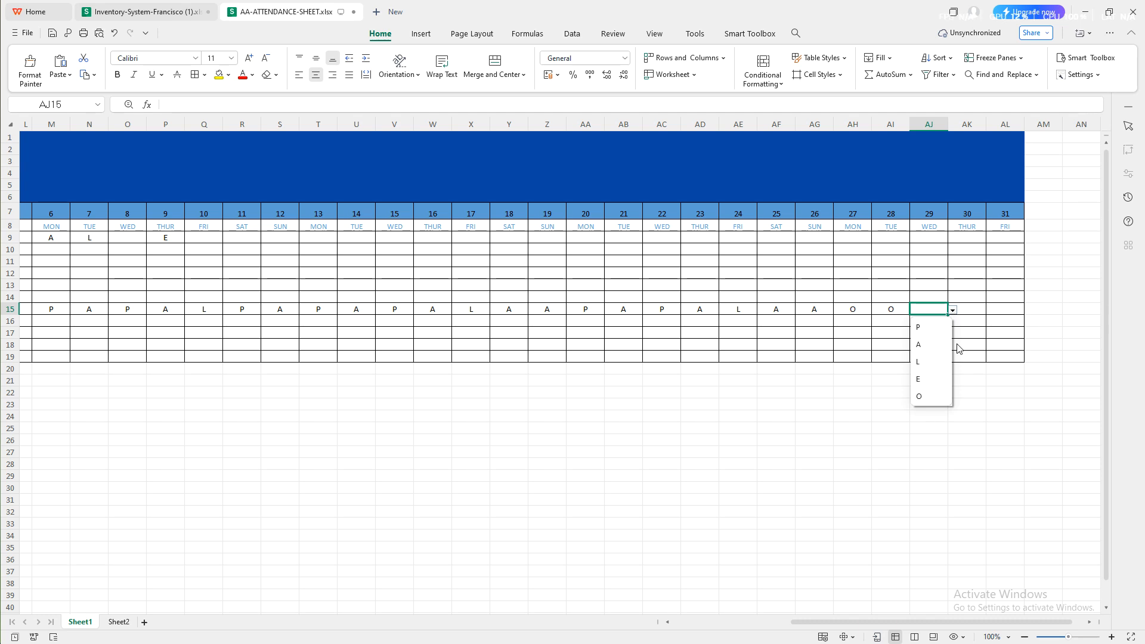
click(945, 398)
click(972, 309)
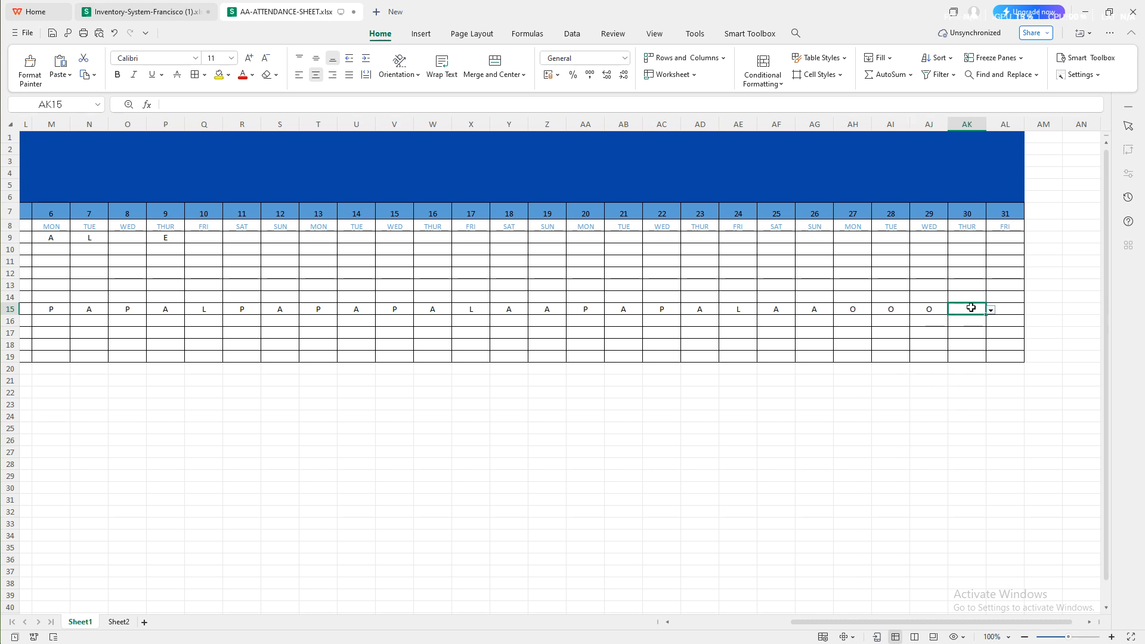
click(991, 310)
click(984, 395)
Mark the row 15 employee as O for day 31 in cell AL15
click(1011, 315)
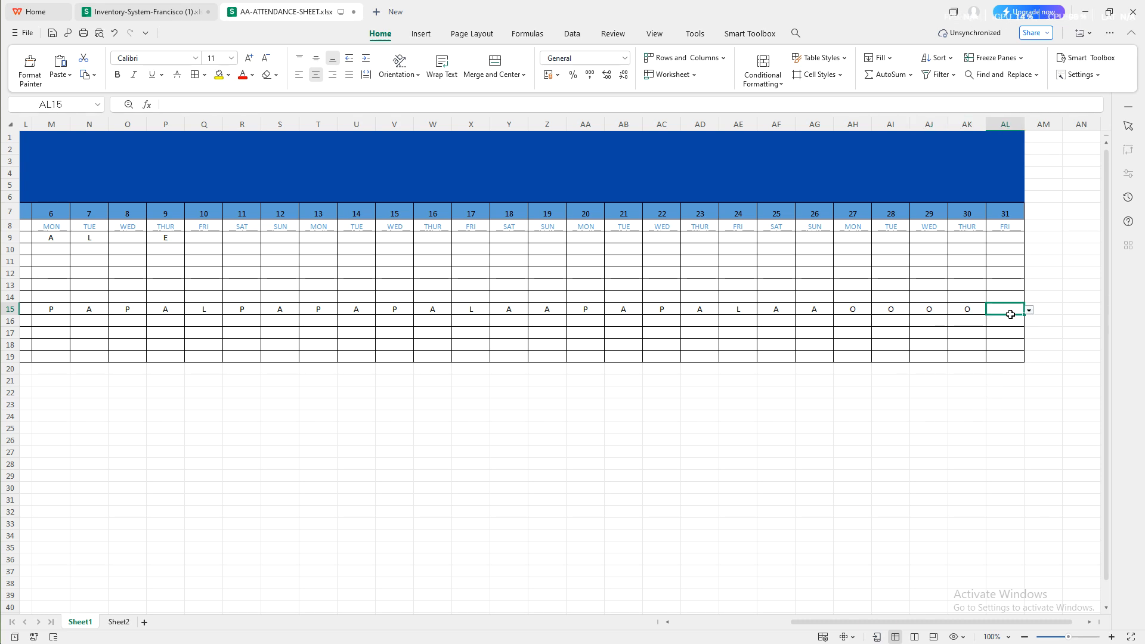
click(1029, 310)
click(1014, 398)
click(902, 390)
click(853, 441)
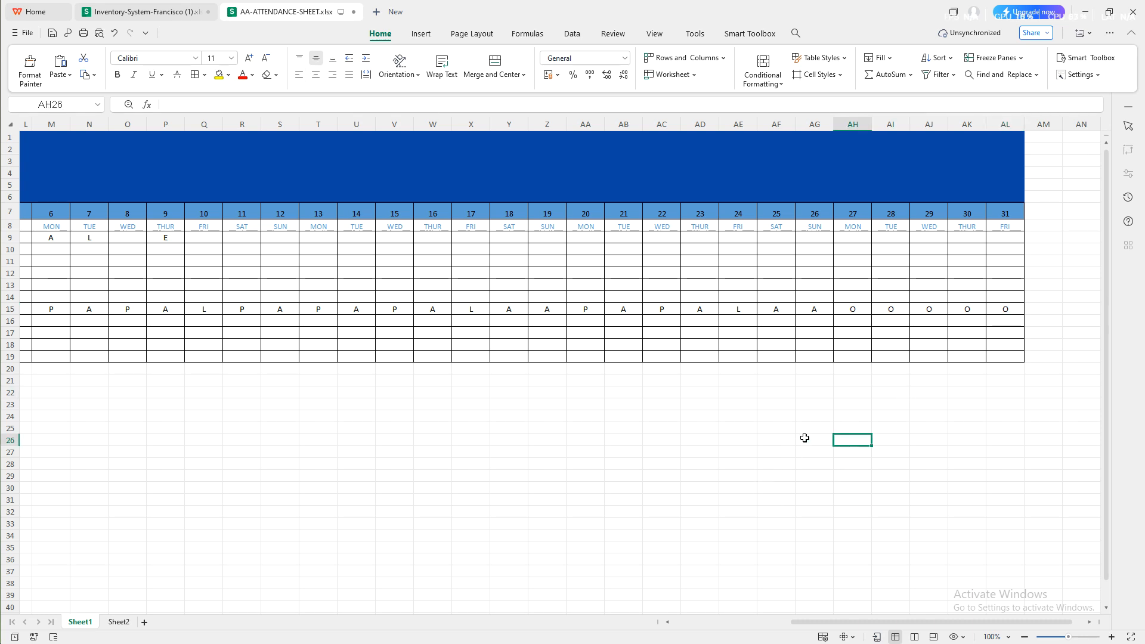
Inspect the COUNTIF totals for P, A, L, E and O in cells C15 to G15
drag(851, 624, 736, 625)
click(239, 464)
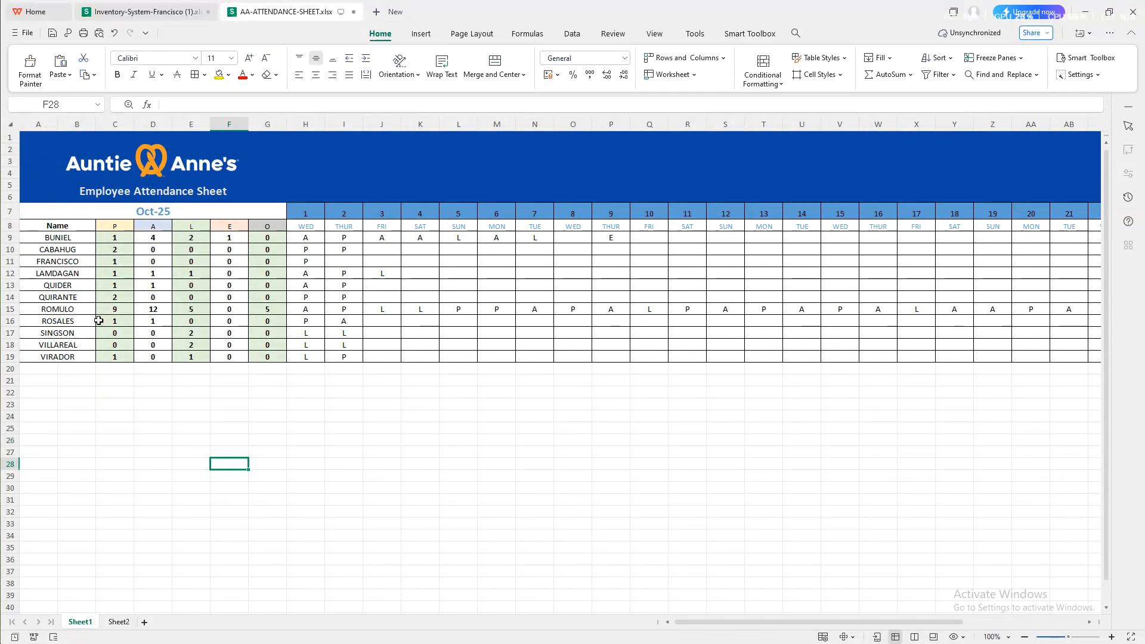
click(114, 309)
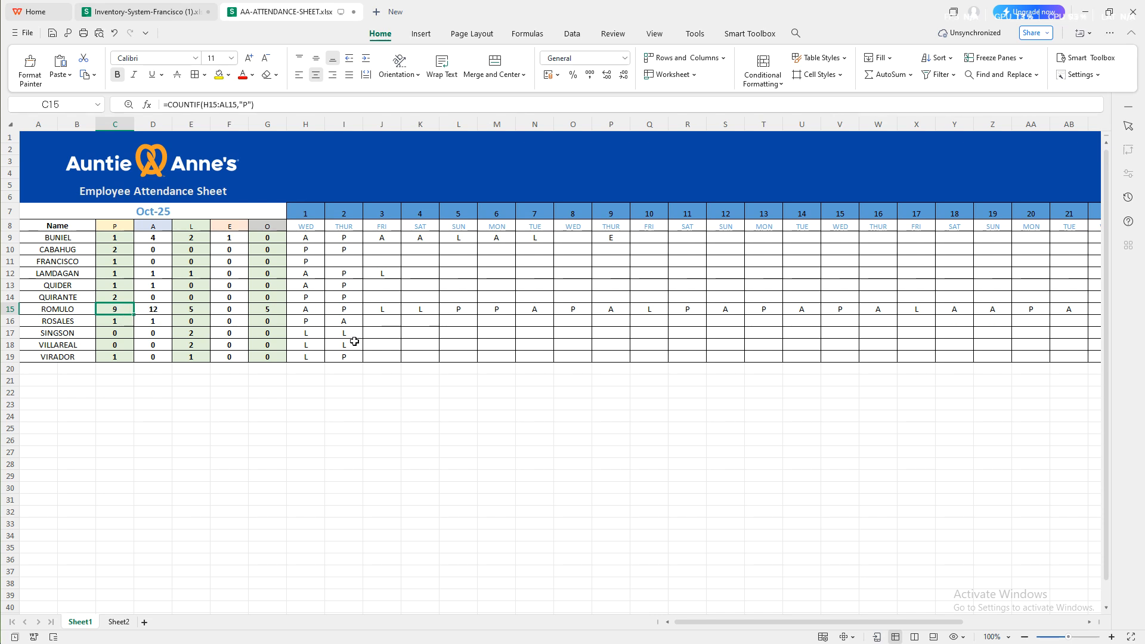
click(152, 311)
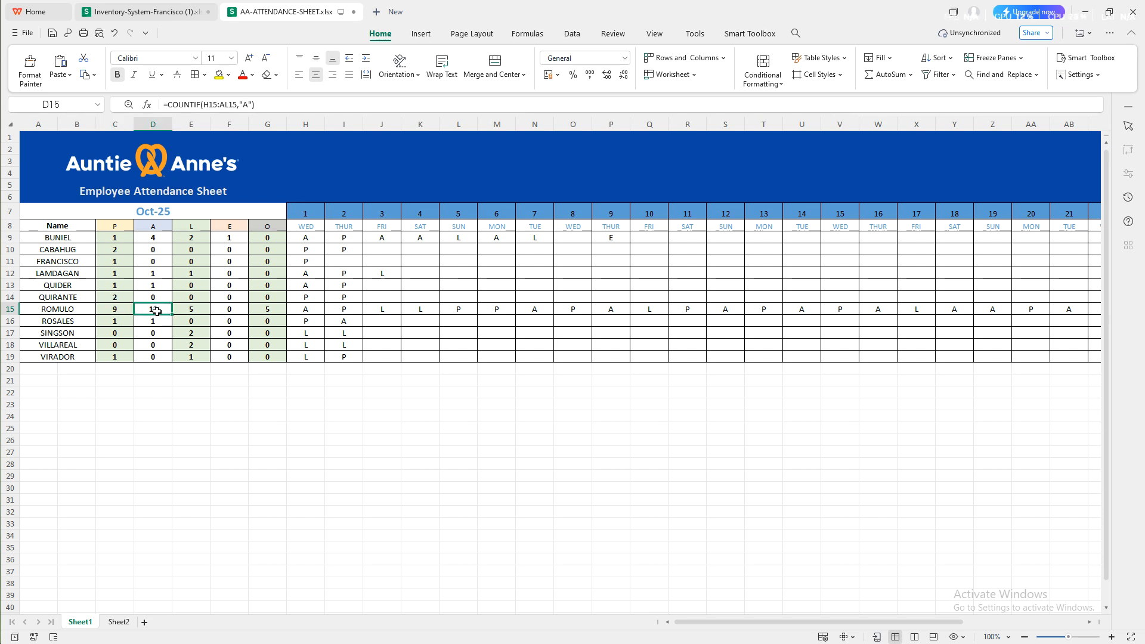
click(113, 313)
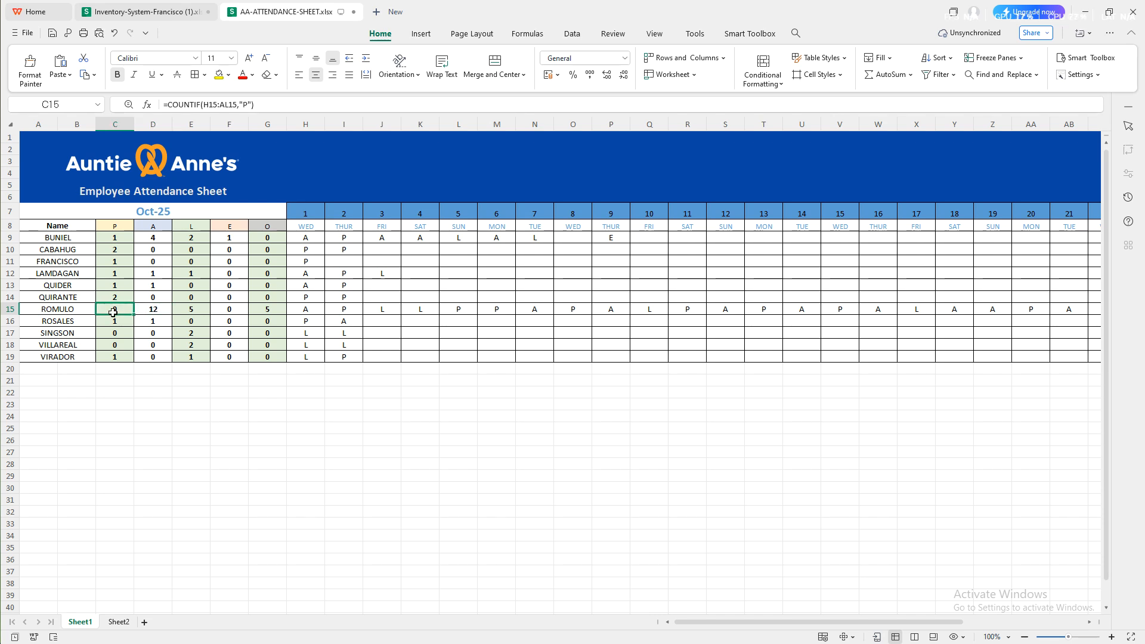
click(196, 312)
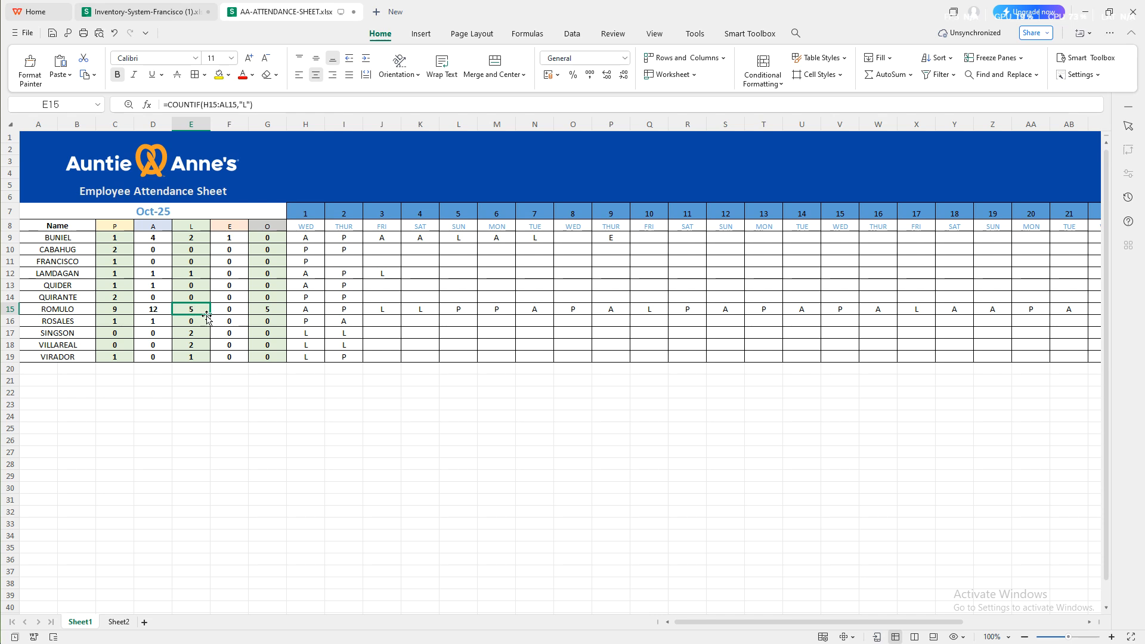
click(233, 312)
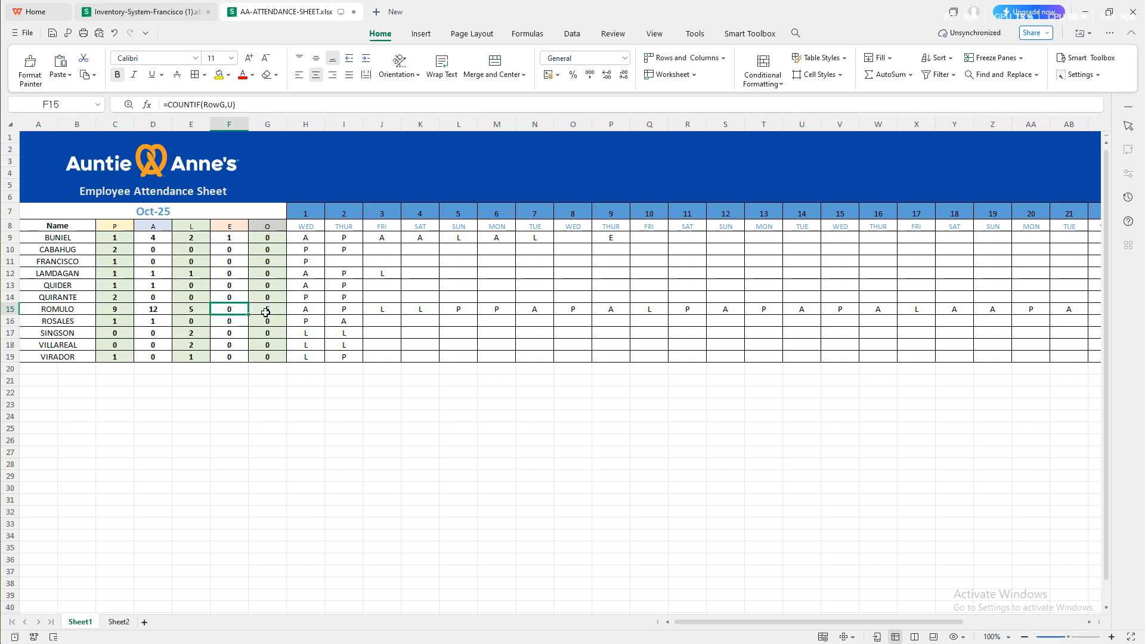
click(253, 312)
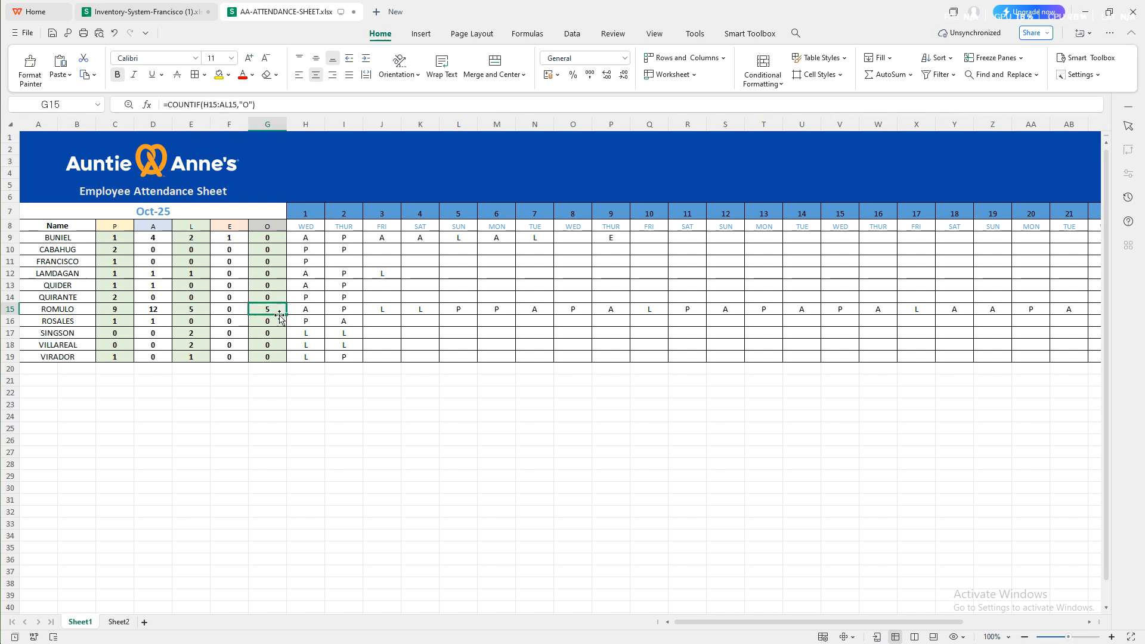
Compare the row 15 O count with that employee's entries for days 27 to 31
drag(791, 625, 961, 387)
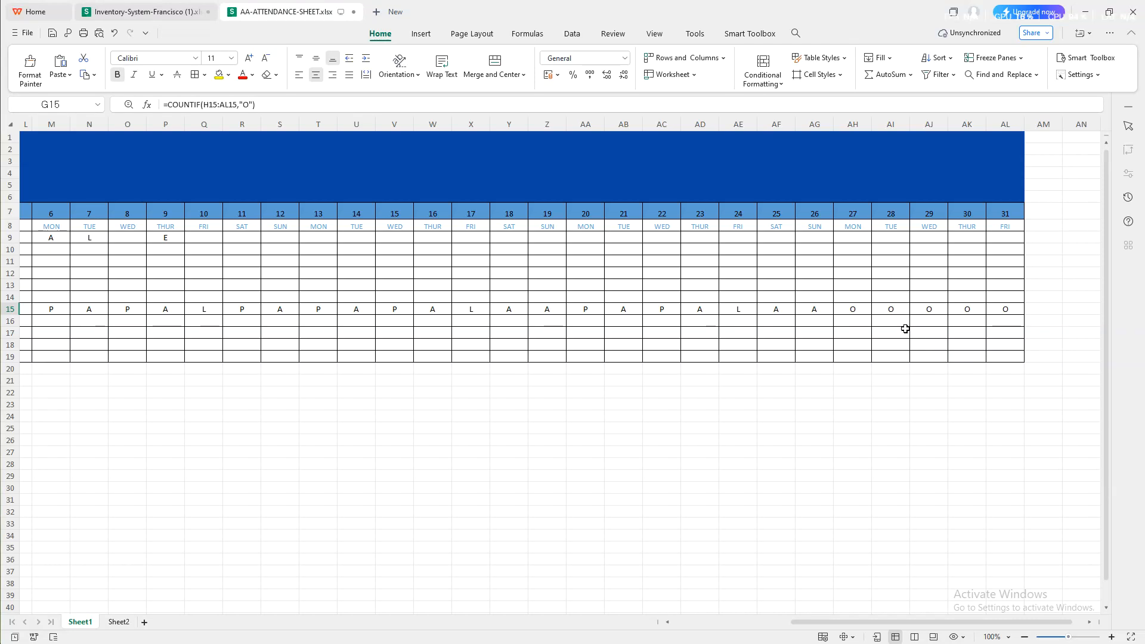
drag(821, 625, 382, 405)
click(379, 429)
click(251, 308)
drag(497, 428, 525, 432)
click(608, 430)
click(203, 430)
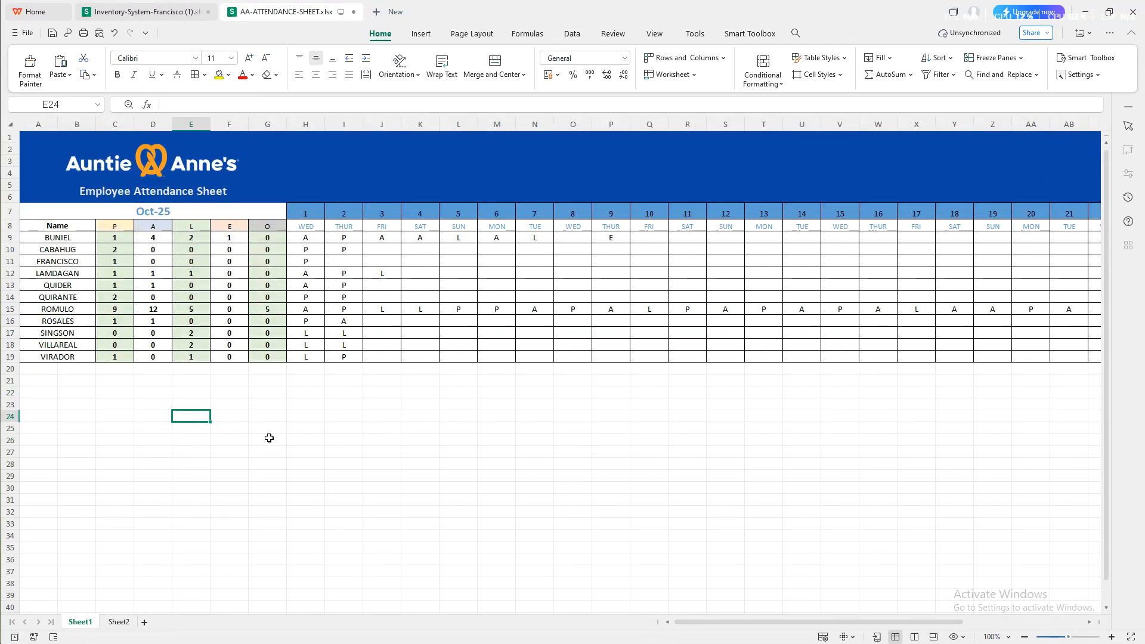
click(334, 429)
Review the row 15 attendance totals again across the P, A, L, E and O columns
click(256, 310)
click(156, 311)
click(129, 311)
click(139, 314)
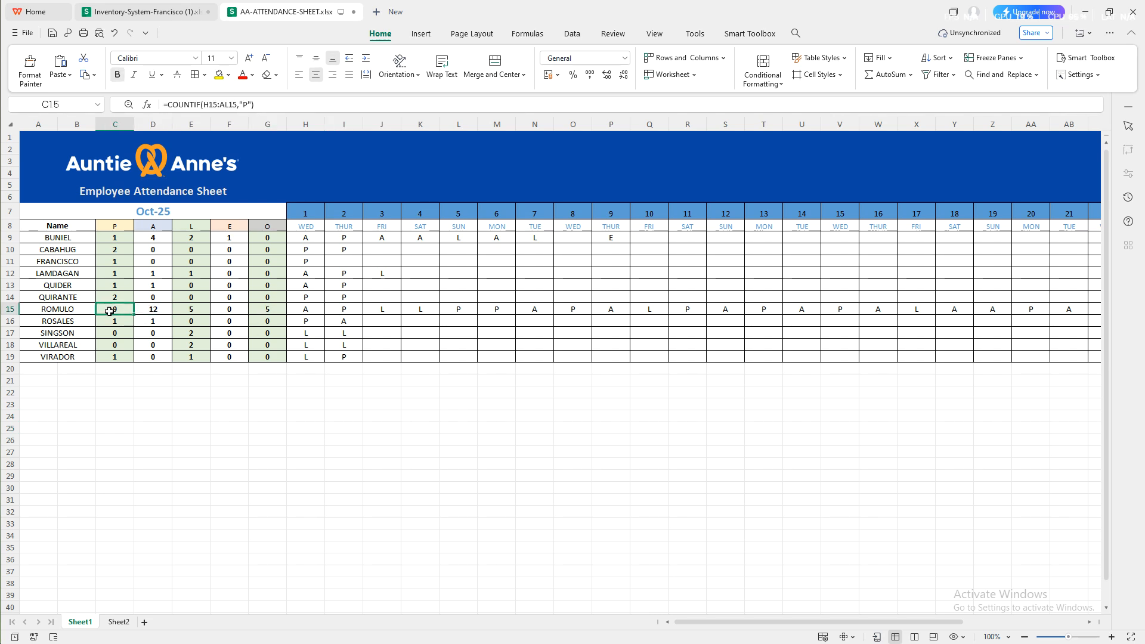
click(109, 312)
click(179, 312)
click(228, 310)
click(265, 310)
click(127, 311)
click(161, 310)
click(198, 311)
click(269, 313)
click(428, 431)
drag(648, 439, 686, 451)
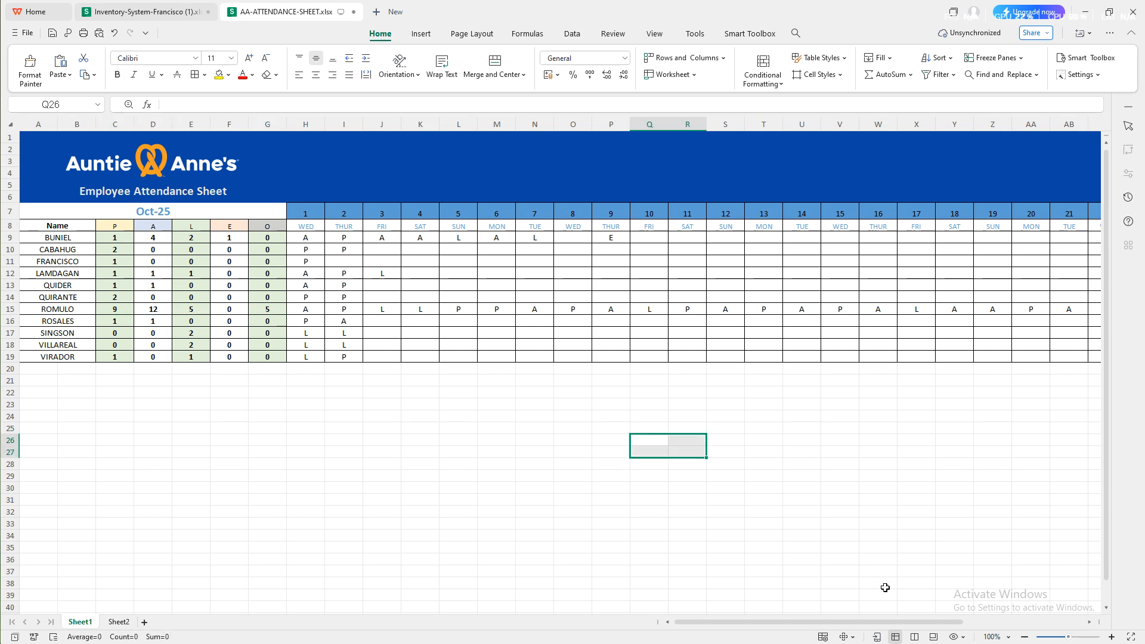
mouse_move(692, 622)
mouse_down()
mouse_move(809, 623)
mouse_move(680, 623)
mouse_up()
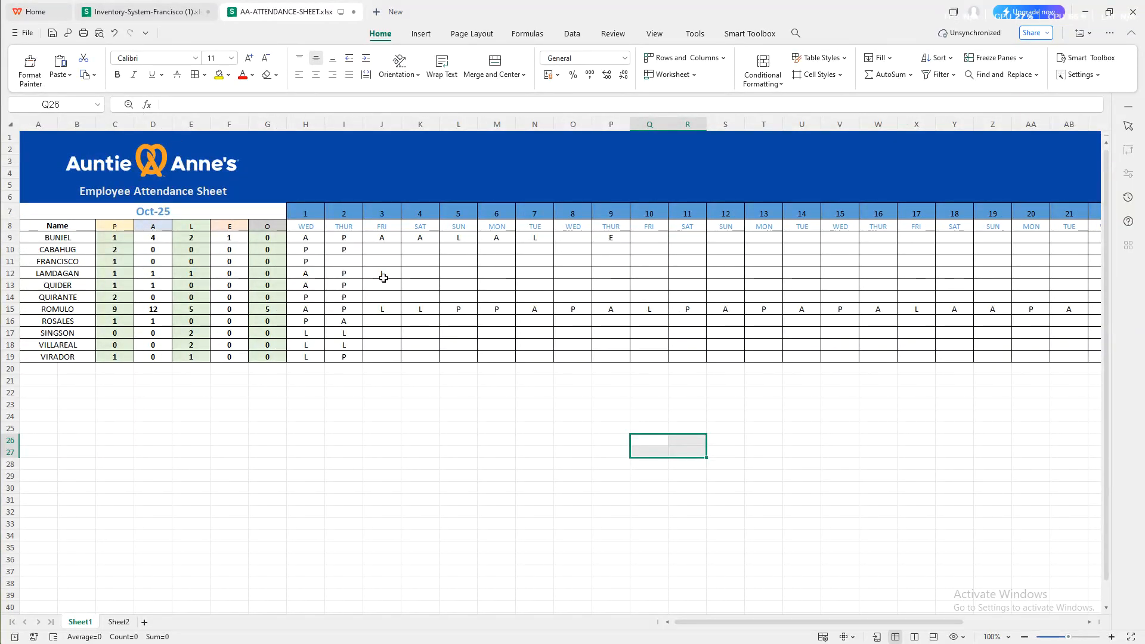